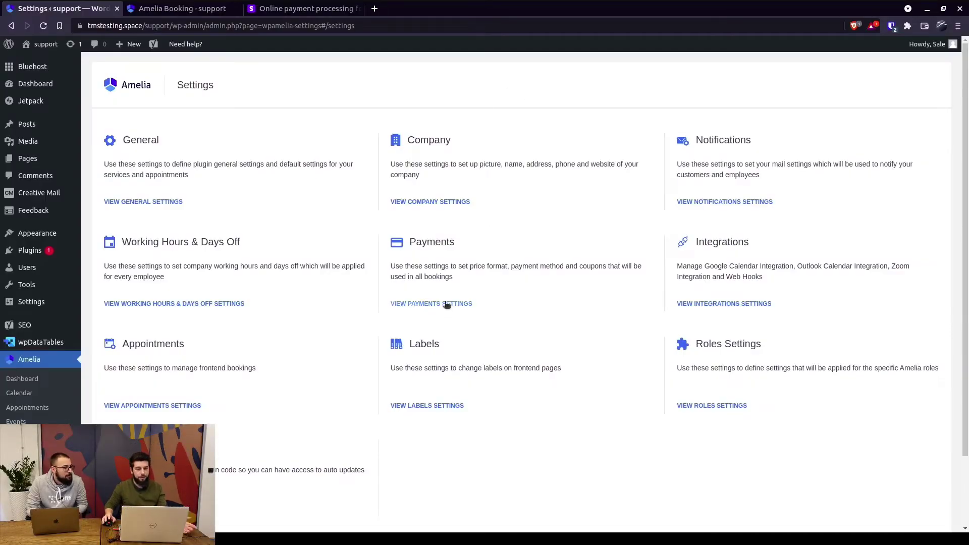
# Scroll the Payments settings to reveal the WooCommerce, Mollie, PayPal and Stripe gateways.
pyautogui.scroll(-3, 192, 273)
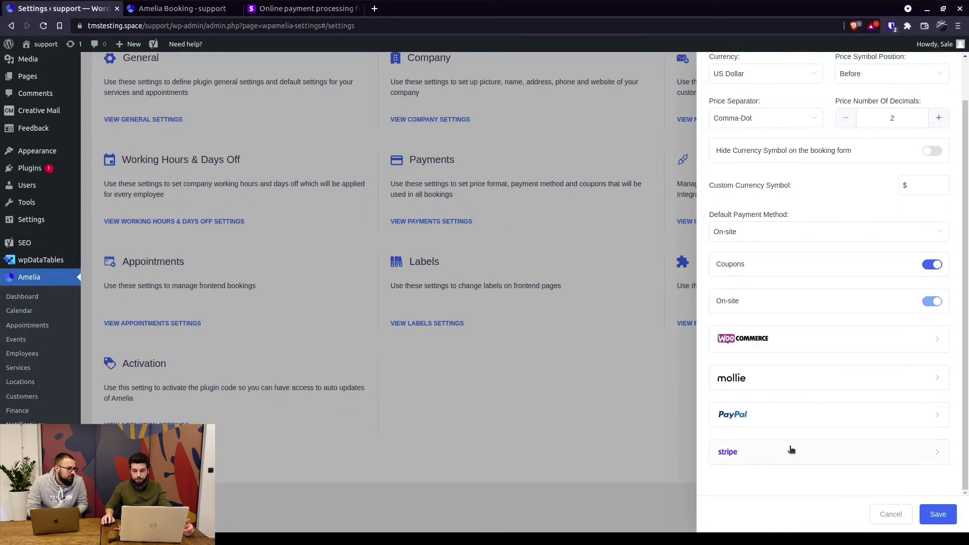
# Expand the Stripe gateway, switch on Stripe Service, and move to the stripe.com tab.
pyautogui.click(790, 450)
pyautogui.scroll(-1, 838, 355)
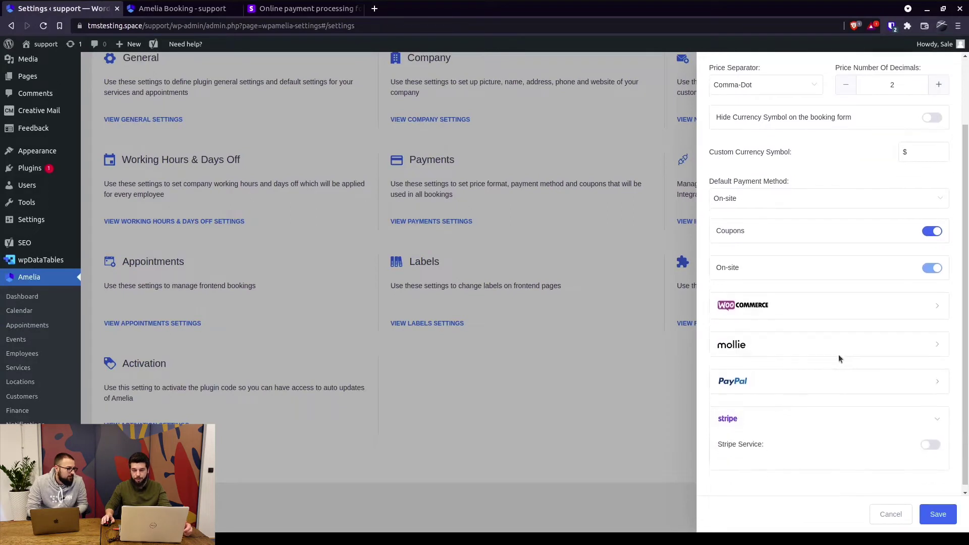
pyautogui.click(928, 441)
pyautogui.scroll(-3, 817, 334)
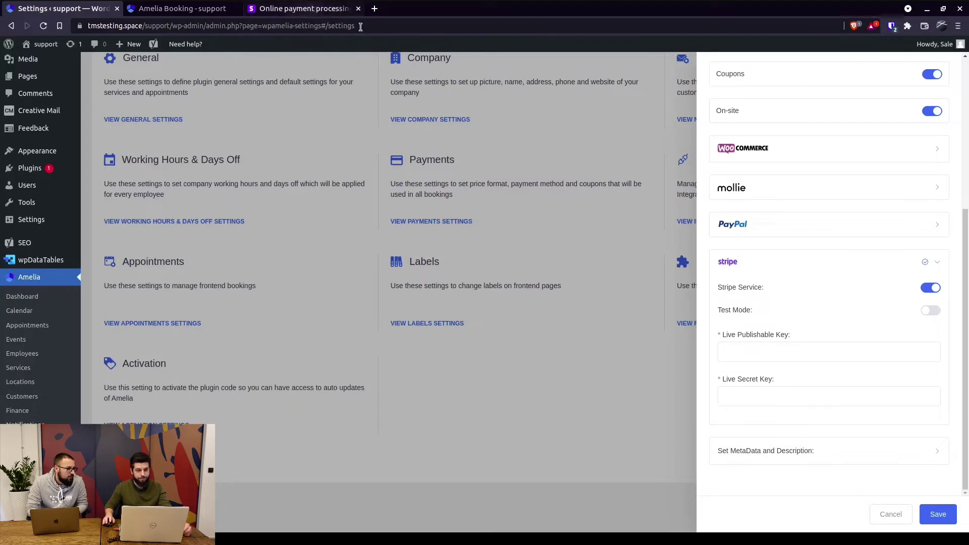
pyautogui.click(327, 9)
# Sign in to dashboard.stripe.com with the saved login and open the Developers overview.
pyautogui.click(213, 25)
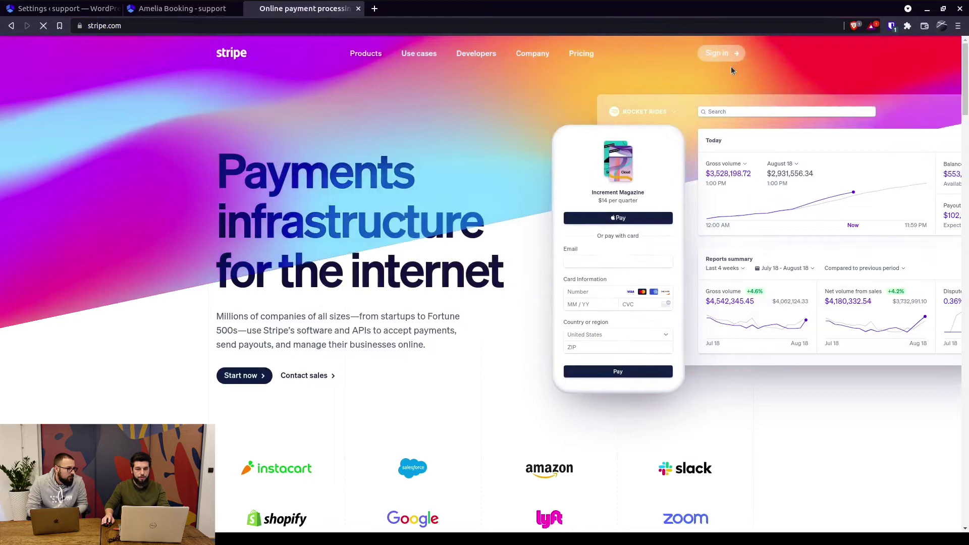
pyautogui.press('Return')
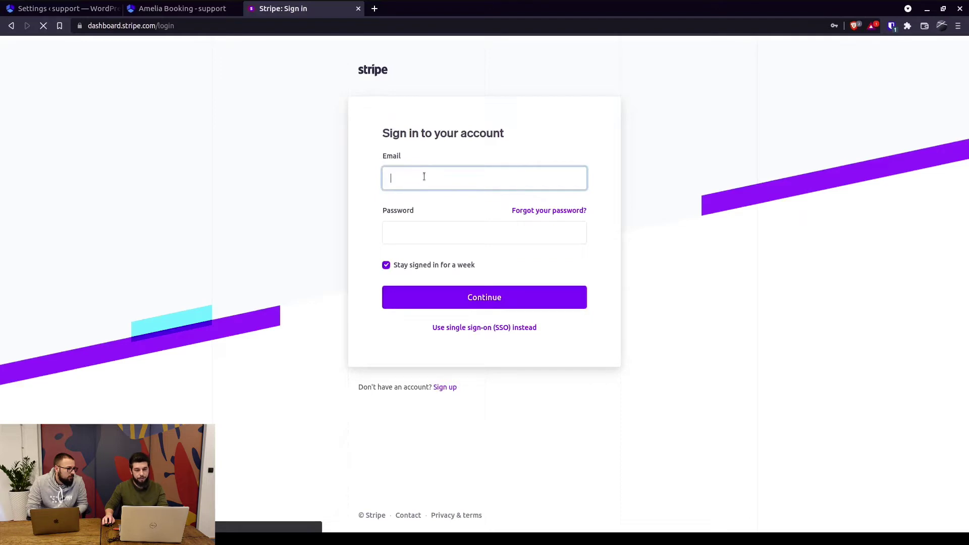
pyautogui.click(424, 176)
pyautogui.click(436, 200)
pyautogui.press('Return')
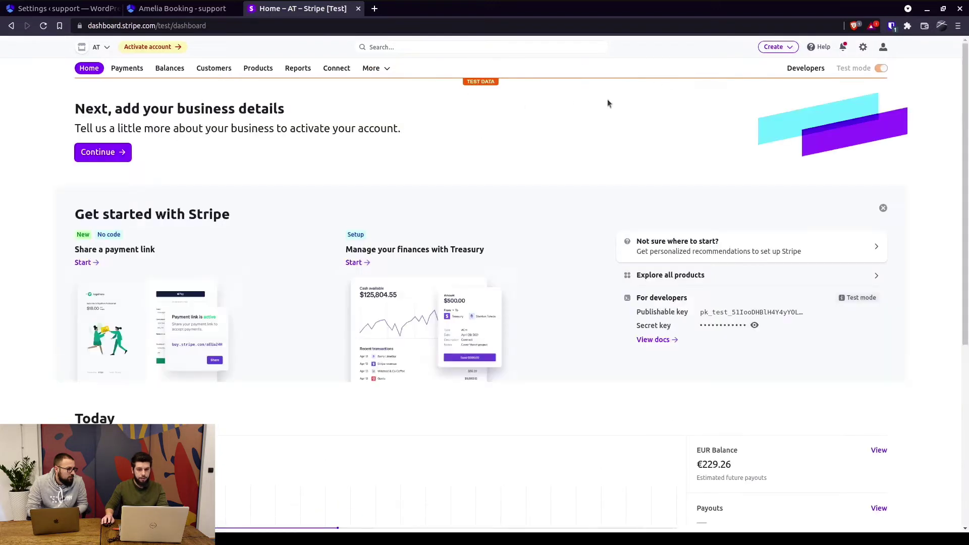
pyautogui.click(803, 69)
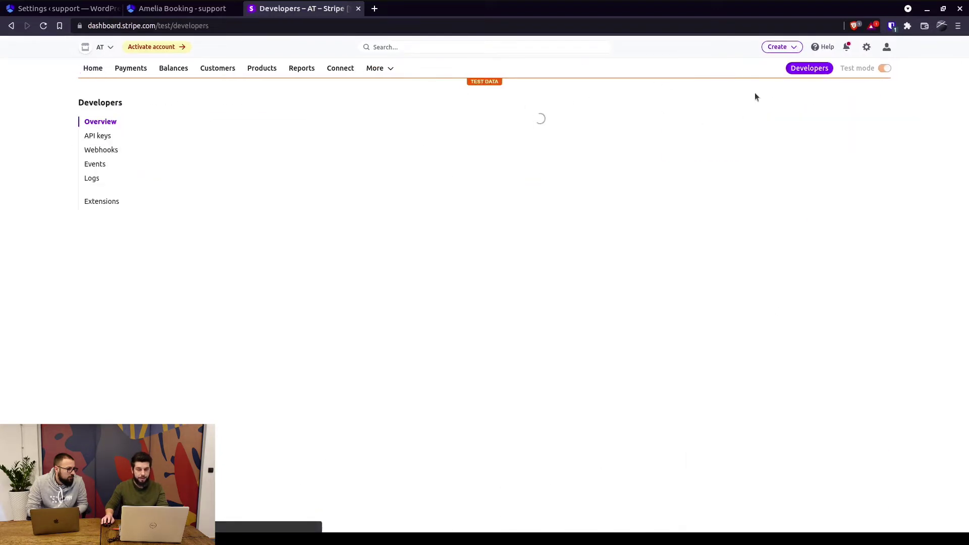
# Copy Stripe's test publishable key, turn on Amelia's Stripe Test Mode, and paste it into Test Publishable Key.
pyautogui.click(98, 135)
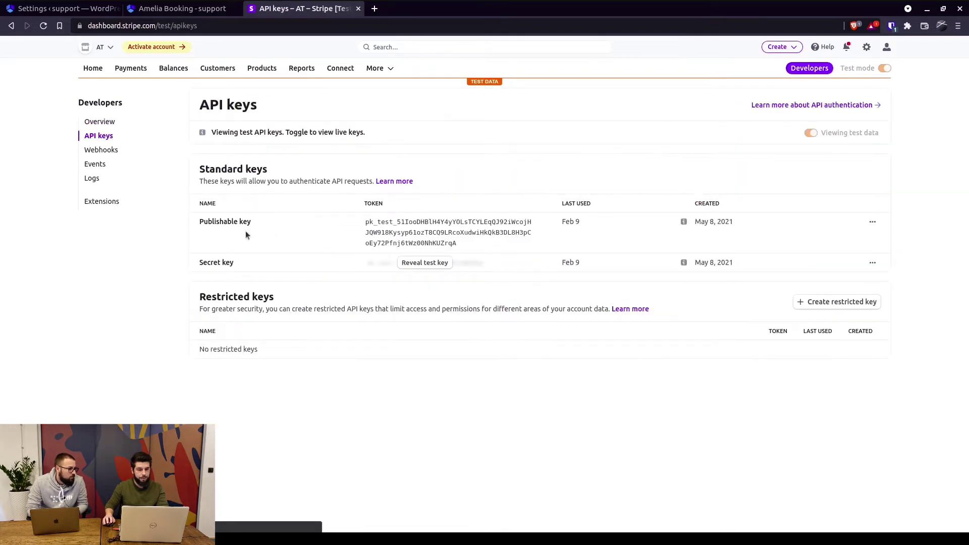
pyautogui.click(479, 230)
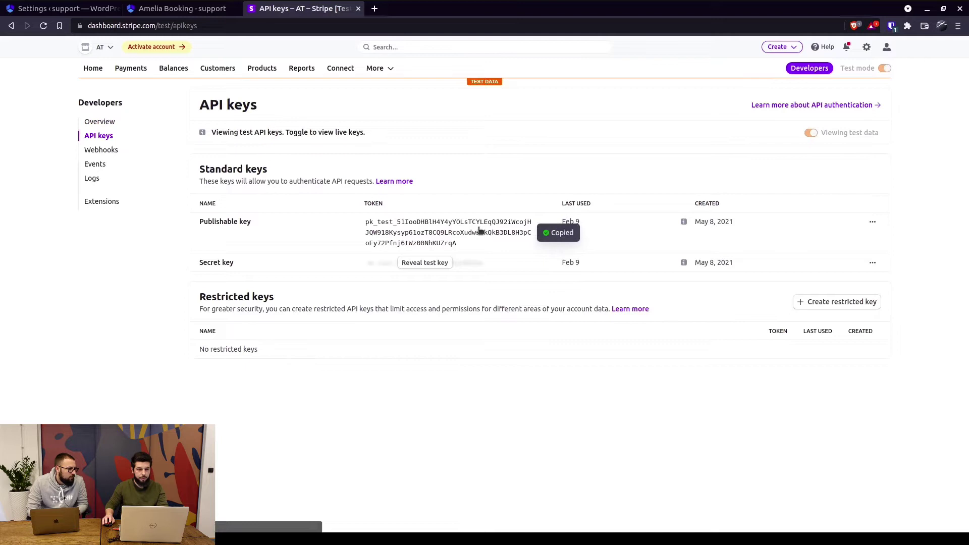
pyautogui.hotkey('ctrl', '1')
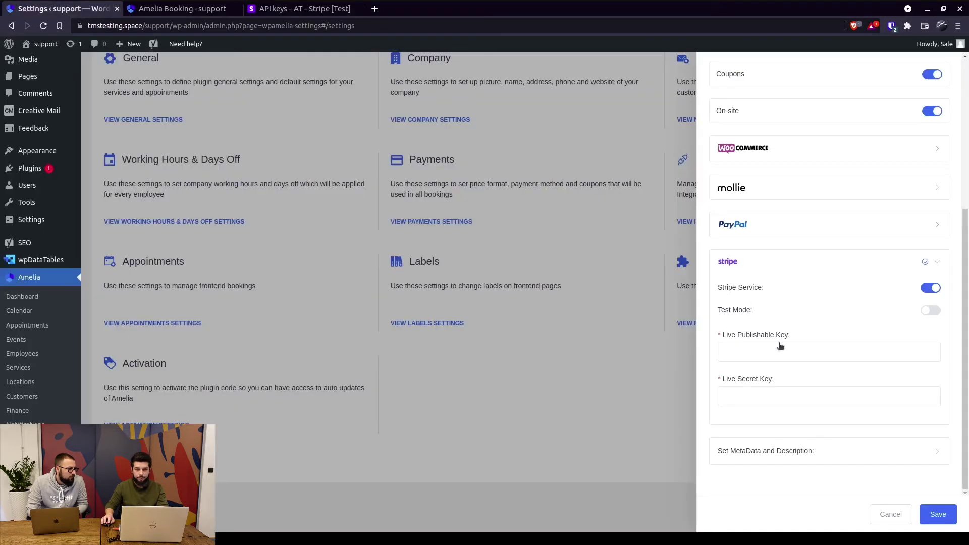
pyautogui.click(929, 309)
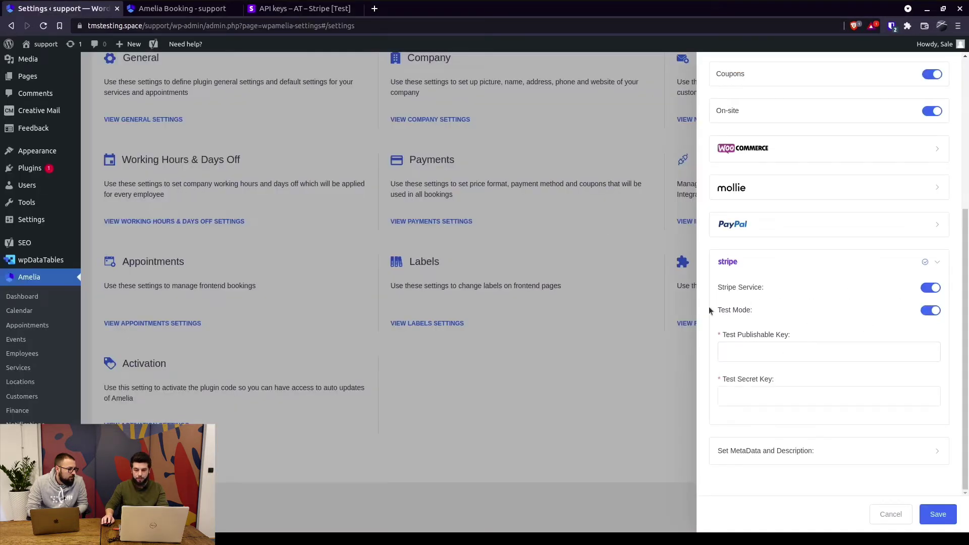
pyautogui.click(752, 350)
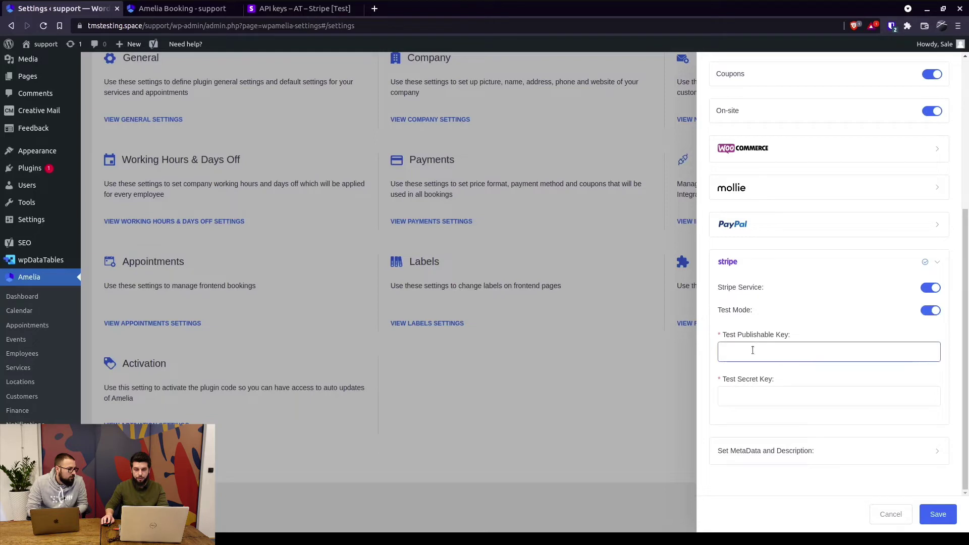
pyautogui.rightClick(752, 350)
pyautogui.click(755, 333)
pyautogui.hotkey('ctrl', 'v')
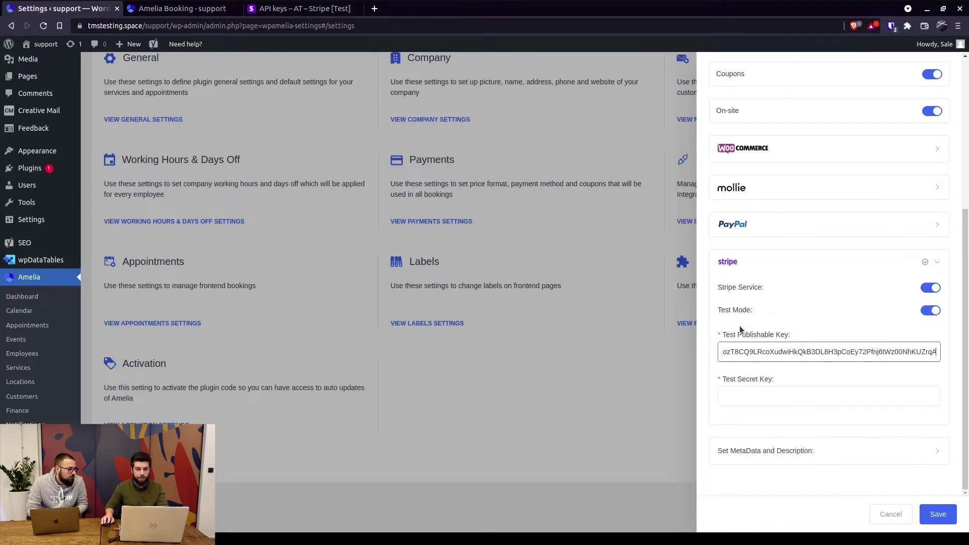
# Reveal and copy Stripe's test secret key and paste it into Amelia's Test Secret Key field.
pyautogui.hotkey('ctrl', 'shift', 'Tab')
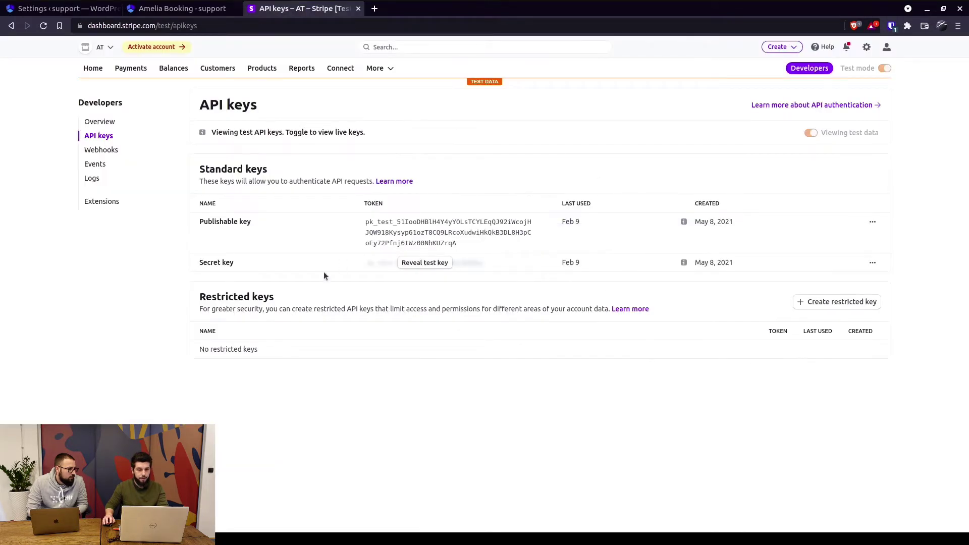
pyautogui.click(424, 266)
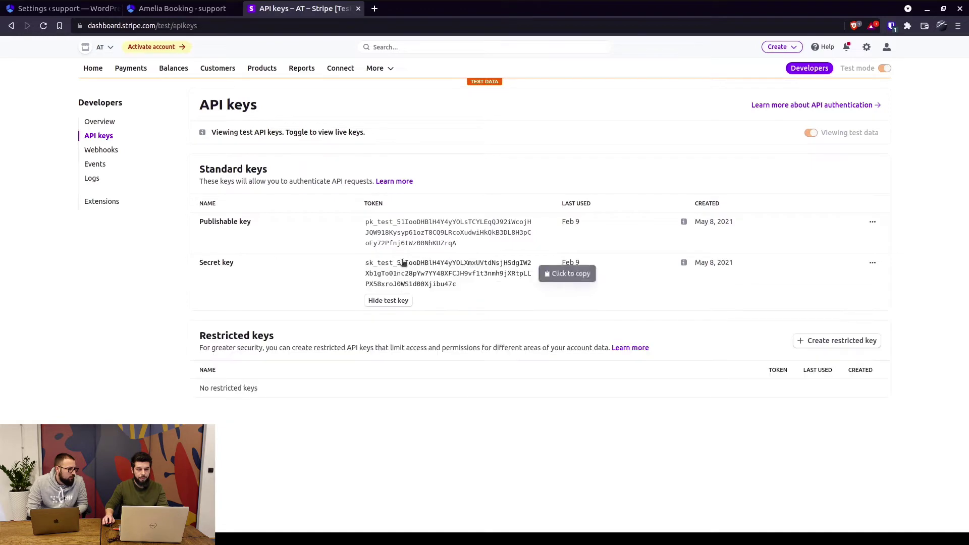
pyautogui.click(431, 272)
pyautogui.hotkey('ctrl', 'Tab')
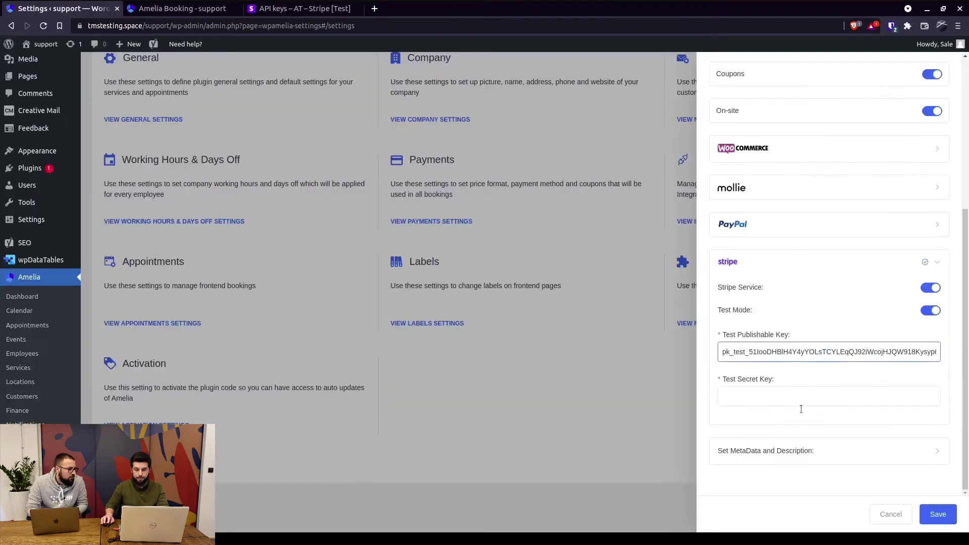
pyautogui.click(789, 401)
pyautogui.hotkey('ctrl', 'v')
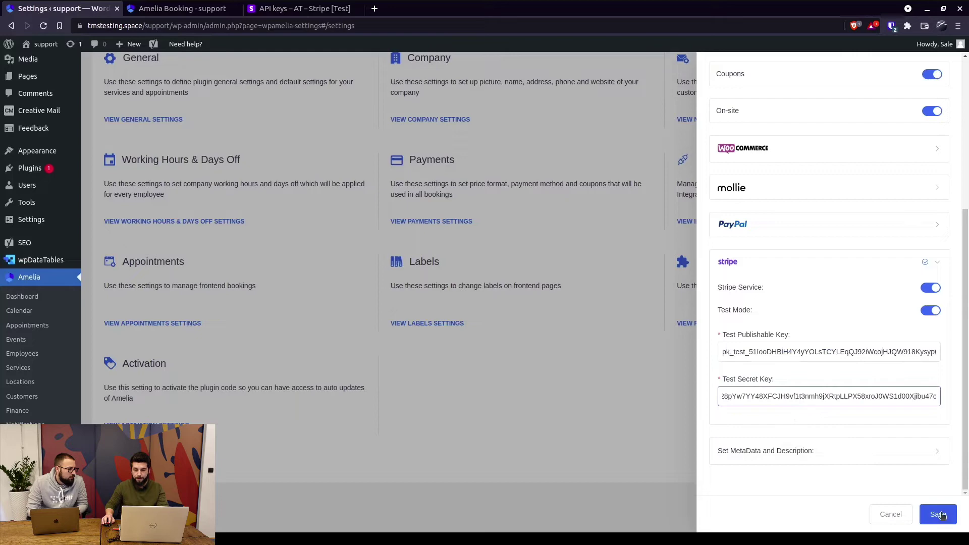
pyautogui.click(829, 449)
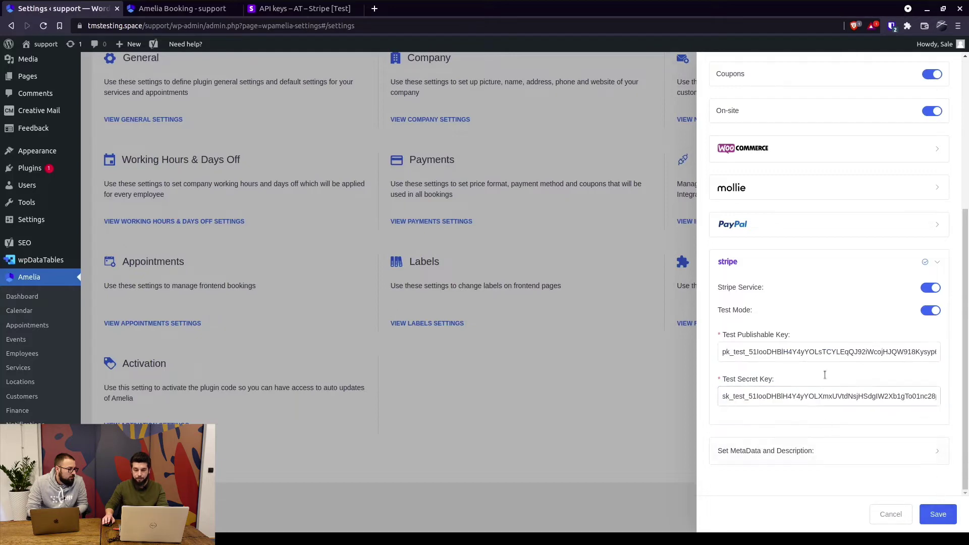
# Check the Stripe metadata fields and customer description placeholders, then save the payment settings.
pyautogui.scroll(-5, 823, 354)
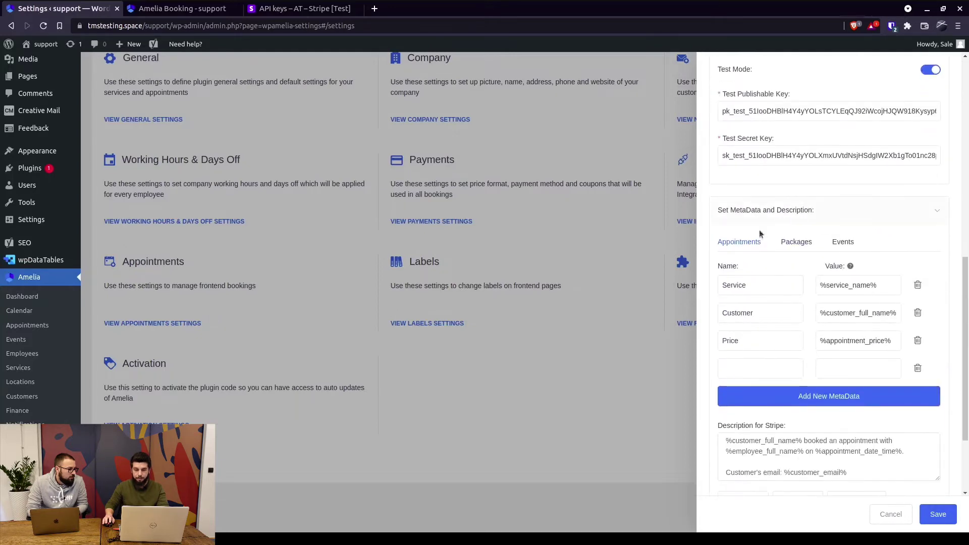
pyautogui.scroll(-2, 809, 275)
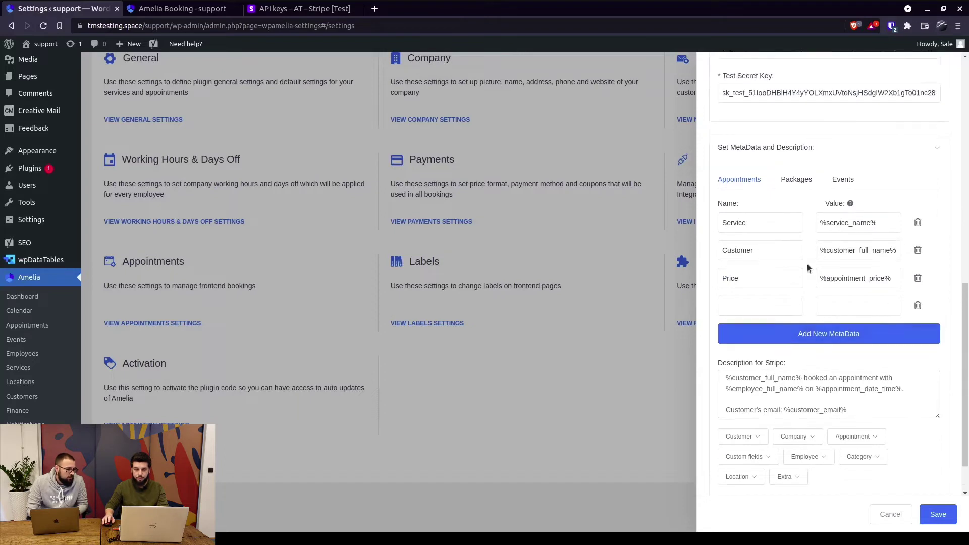
pyautogui.scroll(1, 803, 242)
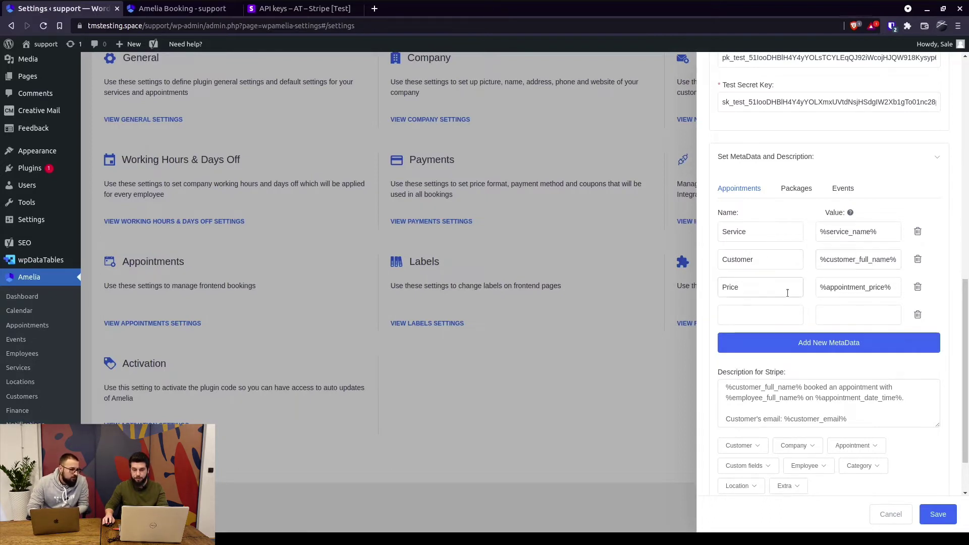
pyautogui.scroll(-1, 822, 293)
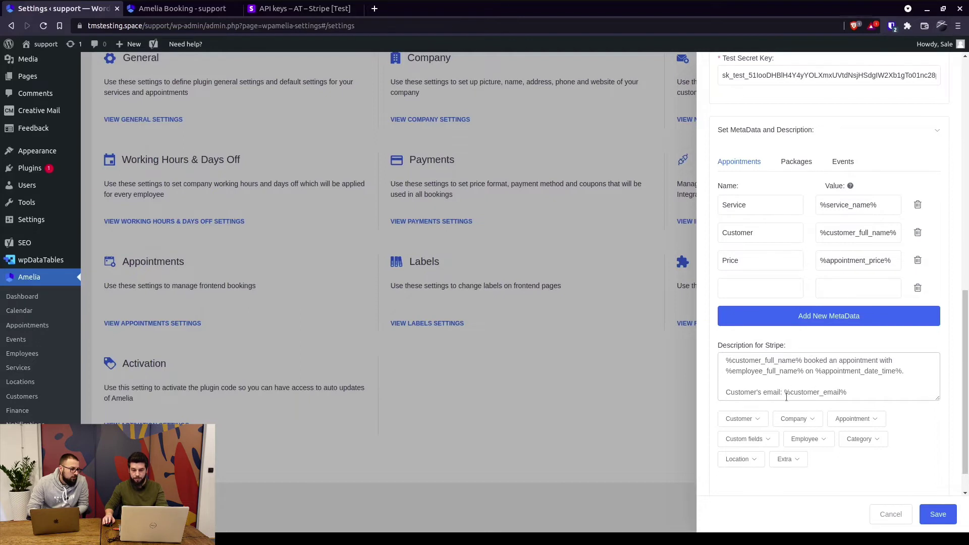
pyautogui.scroll(-1, 813, 385)
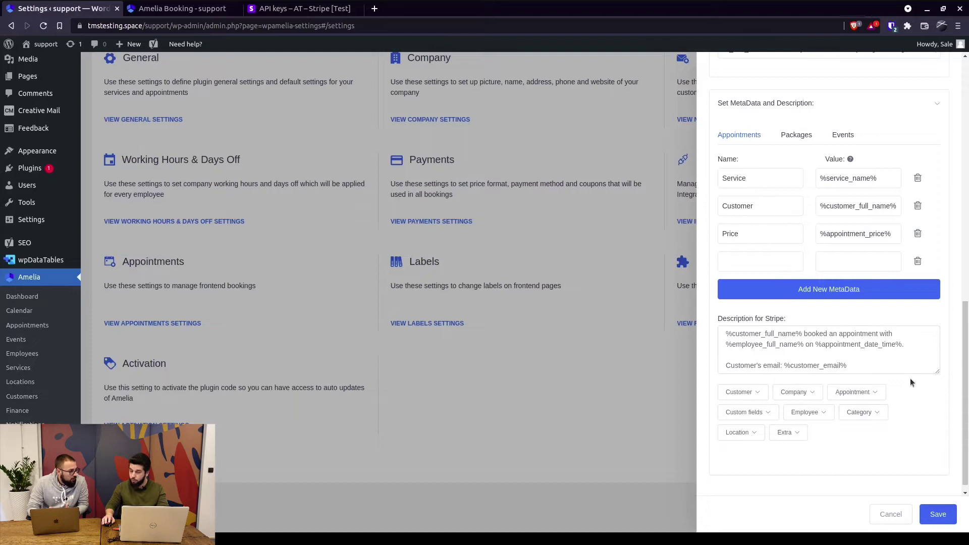
pyautogui.click(738, 393)
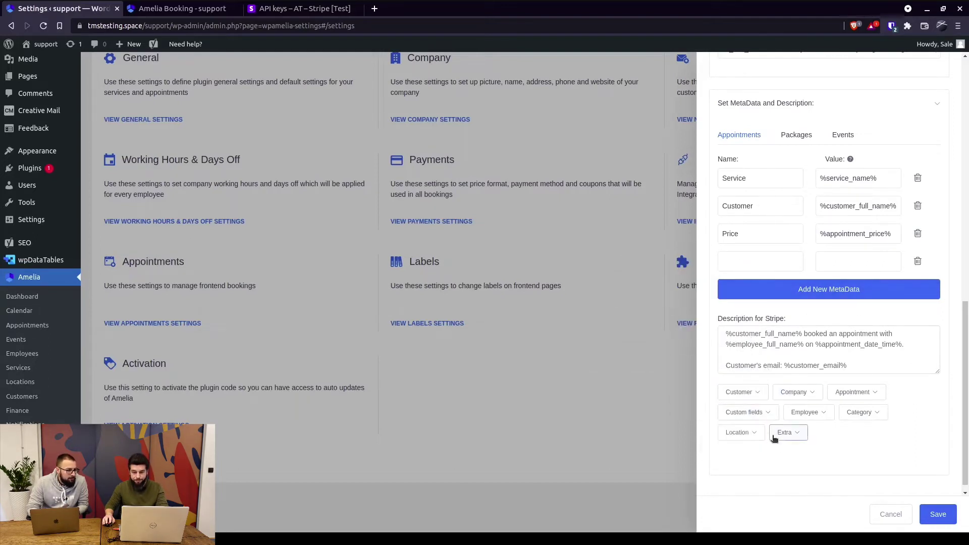
pyautogui.moveTo(805, 413)
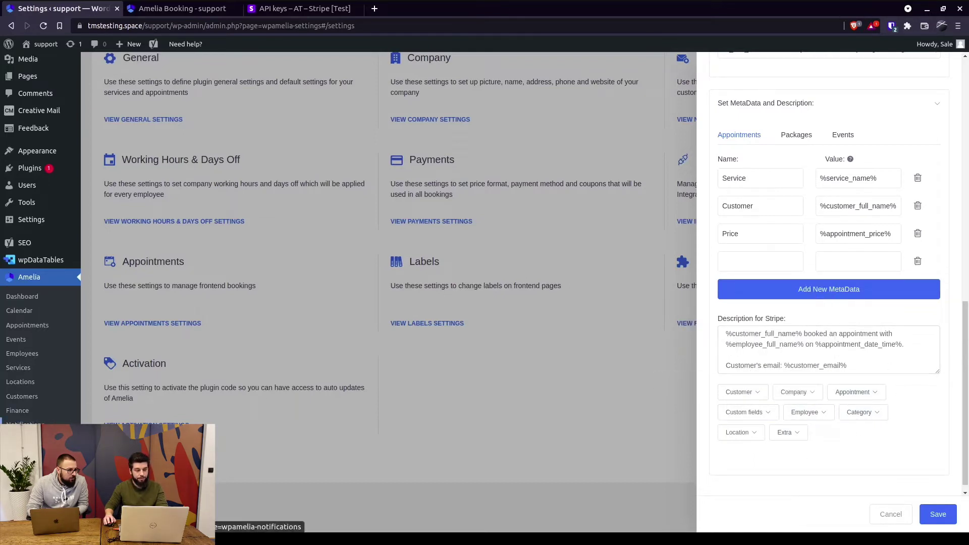
pyautogui.click(939, 515)
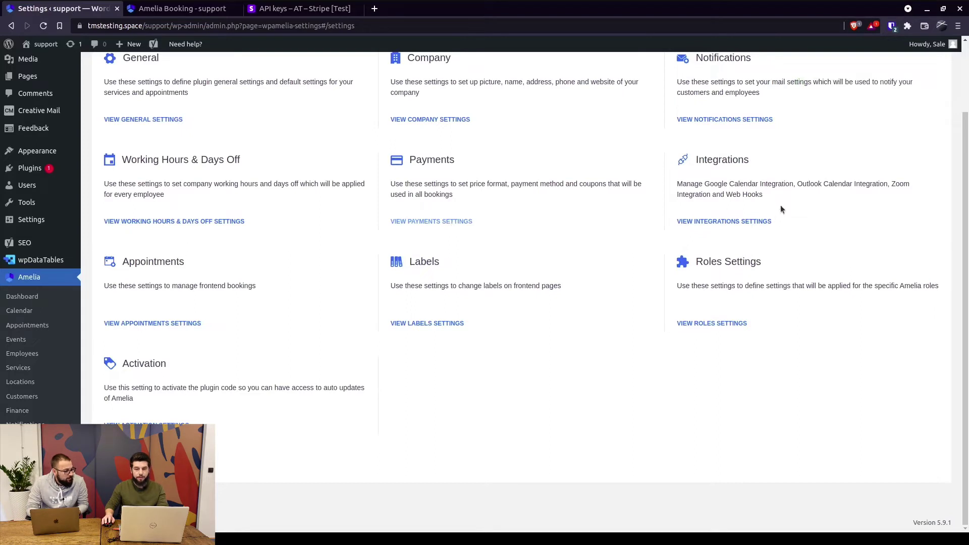
pyautogui.scroll(-2, 854, 389)
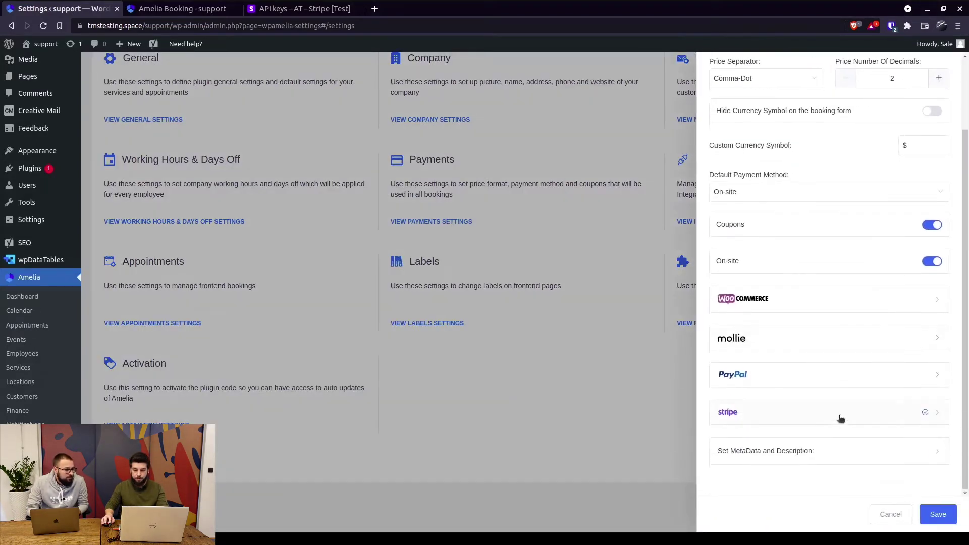
pyautogui.click(840, 419)
pyautogui.scroll(-2, 783, 468)
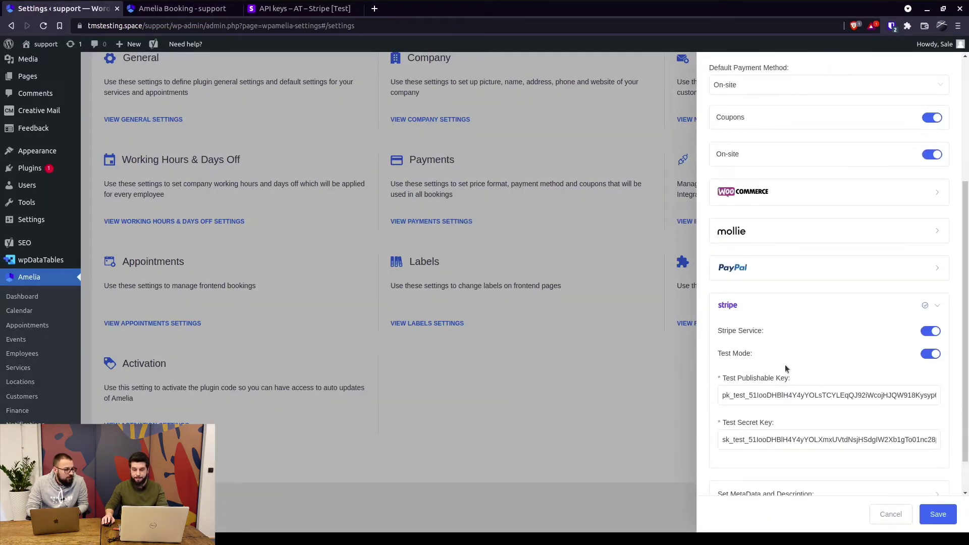
pyautogui.click(929, 355)
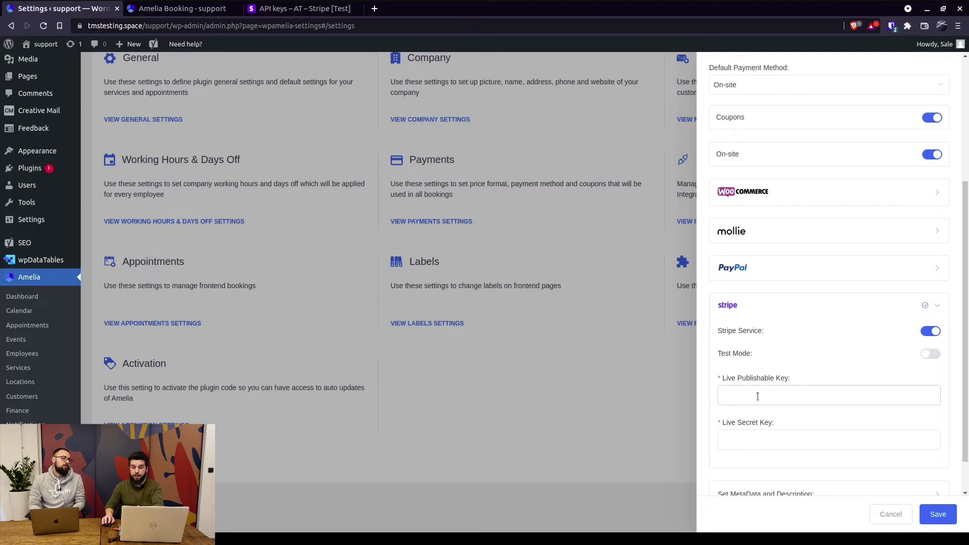
pyautogui.click(932, 354)
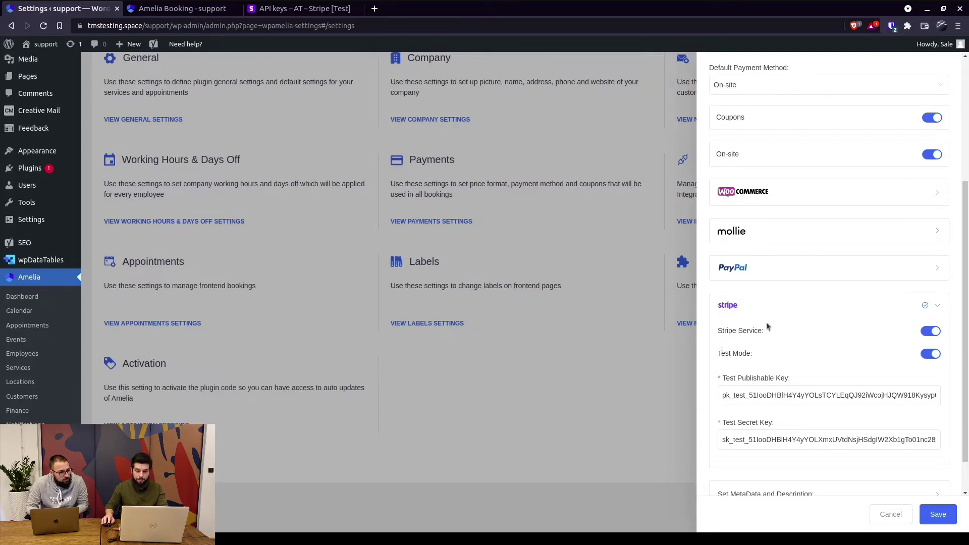
pyautogui.click(932, 354)
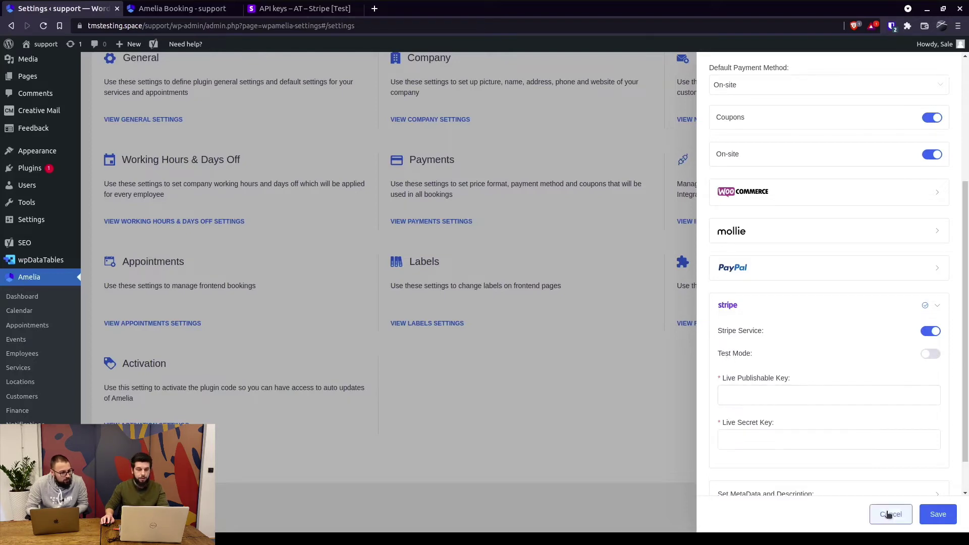
pyautogui.click(575, 188)
# Reload the front-end booking form, then open Amelia's Services list showing four services.
pyautogui.click(303, 9)
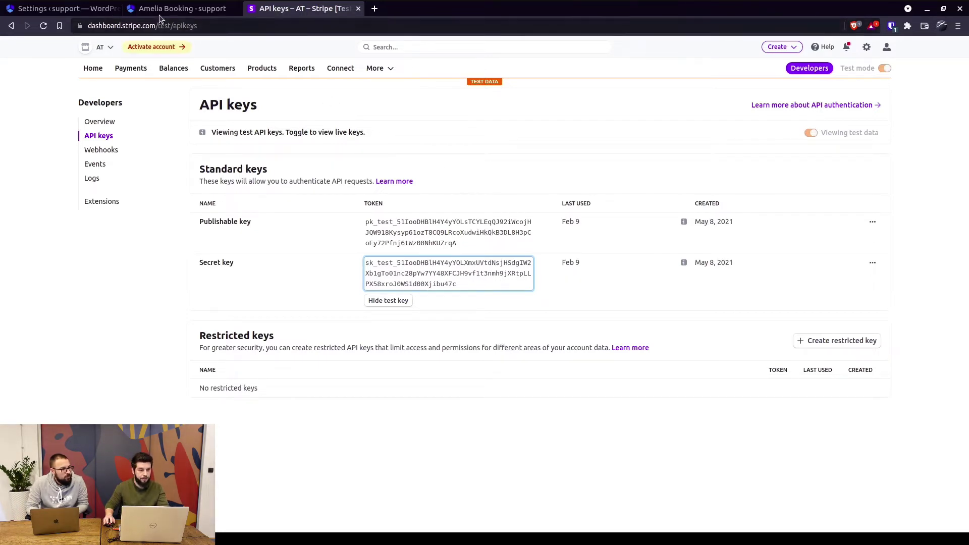
pyautogui.hotkey('ctrl', 'shift', 'Tab')
pyautogui.click(43, 25)
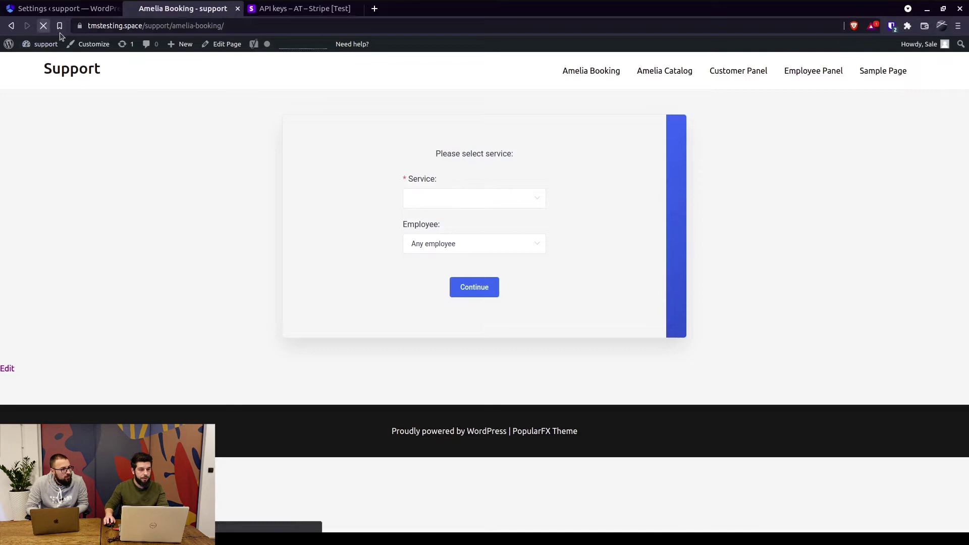
pyautogui.click(65, 9)
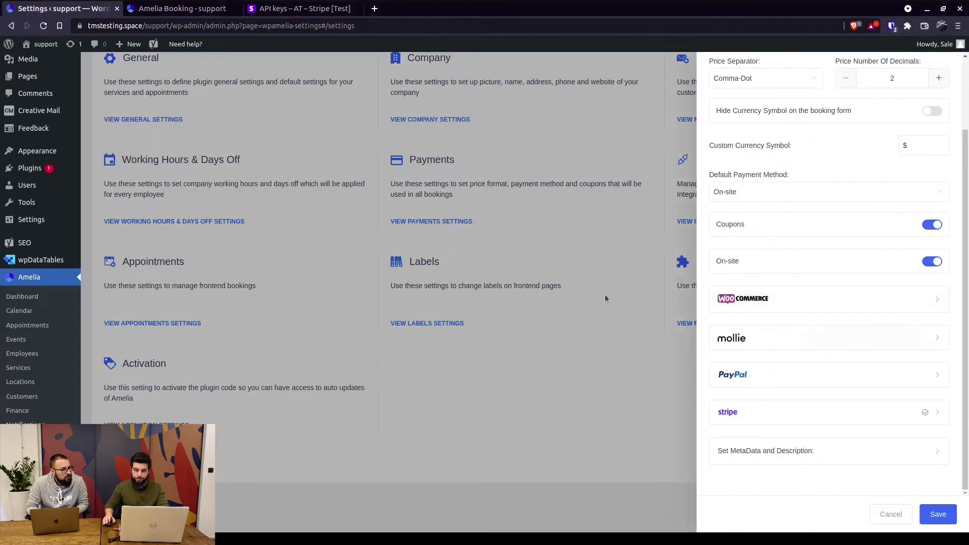
pyautogui.click(61, 368)
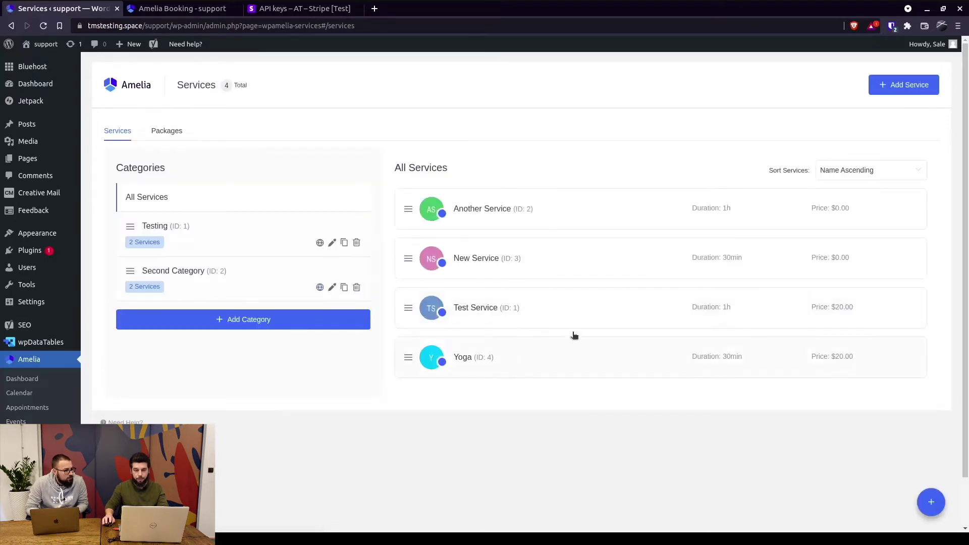
# Verify the Yoga service has On-site and Stripe payments enabled, then go back to the booking page.
pyautogui.click(574, 335)
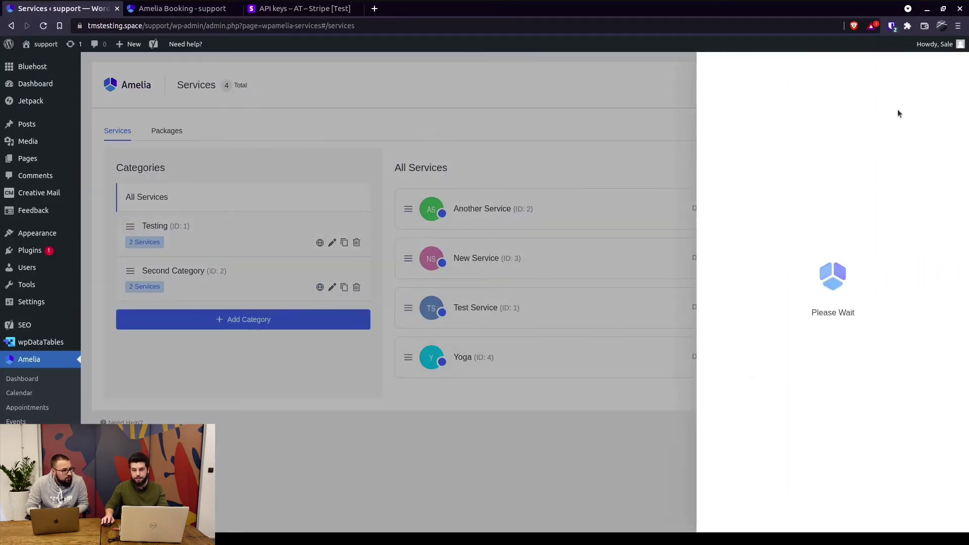
pyautogui.click(904, 107)
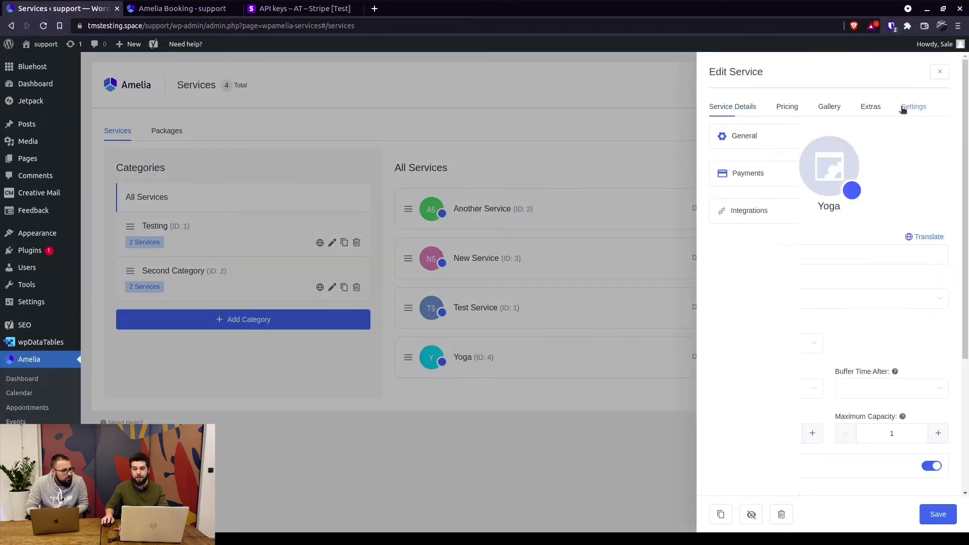
pyautogui.click(769, 178)
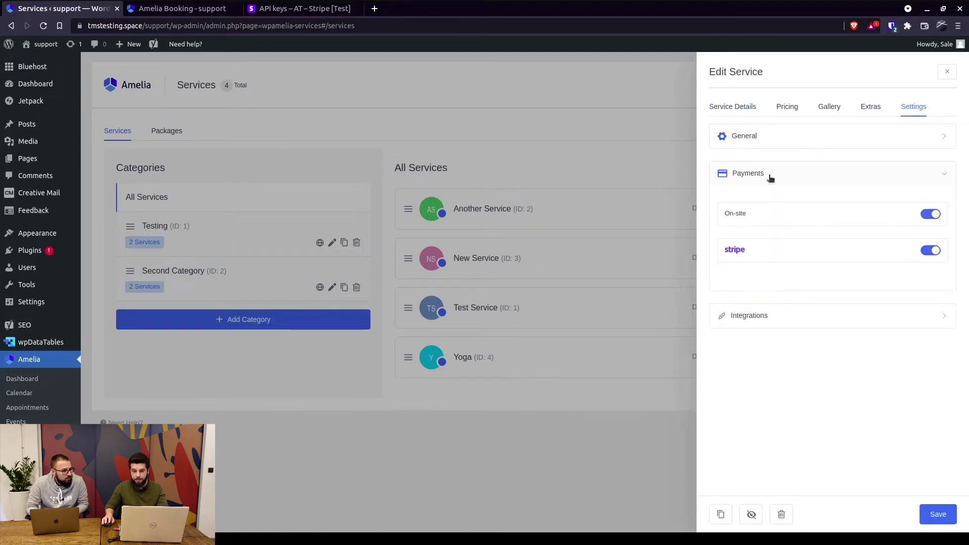
pyautogui.click(183, 13)
# Choose the Yoga service and pick February 25, 2022 in the booking form.
pyautogui.click(465, 199)
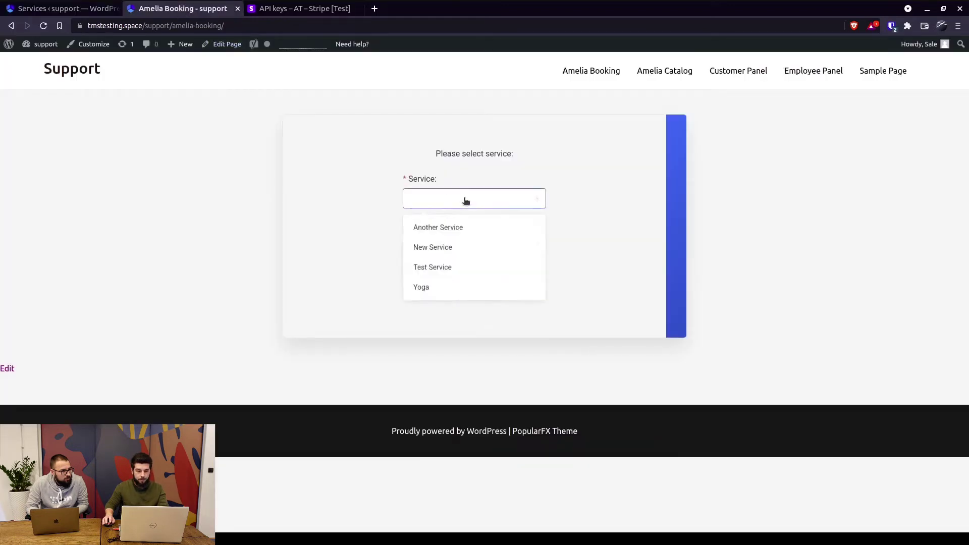
pyautogui.click(430, 295)
pyautogui.click(478, 297)
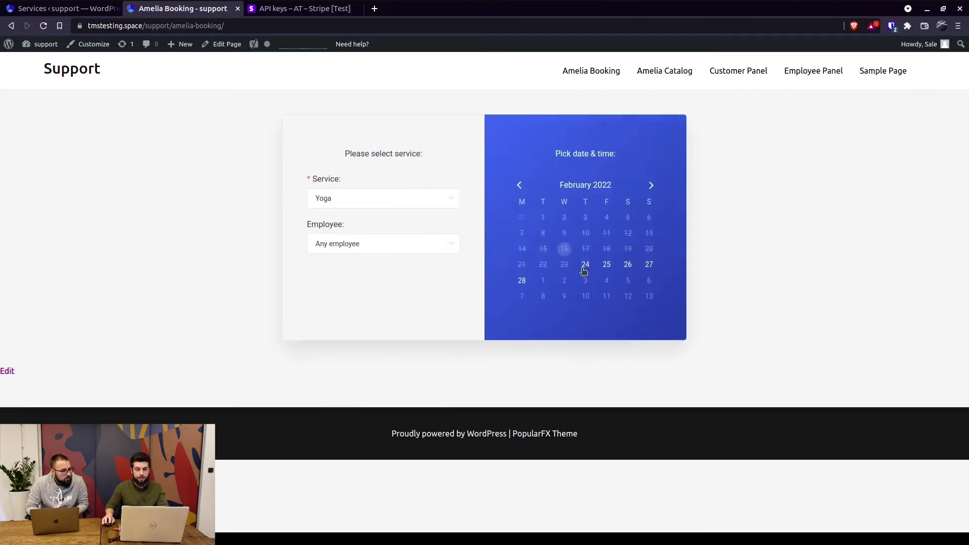
pyautogui.click(608, 266)
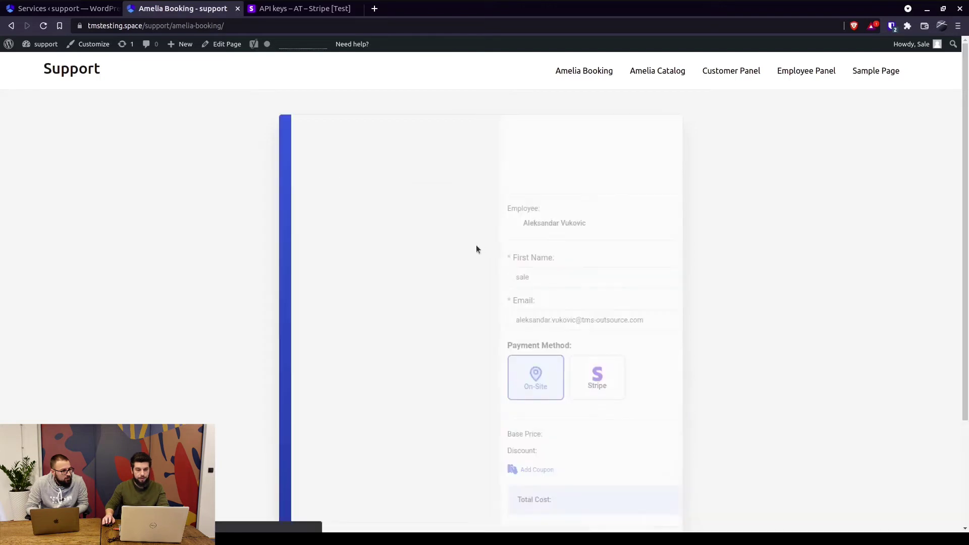
# Enter the test customer's first and last name, pick the suggested email, and choose Stripe payment.
pyautogui.doubleClick(380, 240)
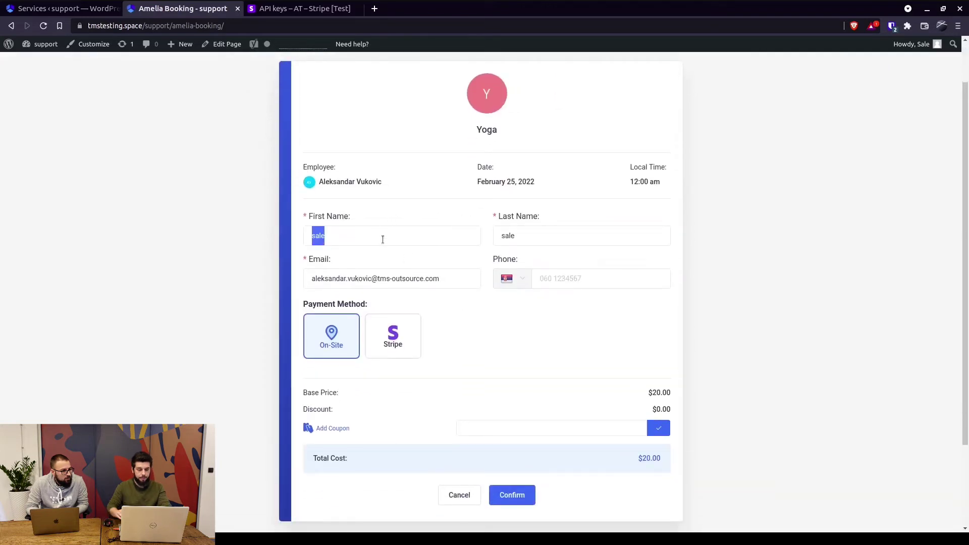
pyautogui.write('AMELIA')
pyautogui.press('Tab')
pyautogui.write('TEST')
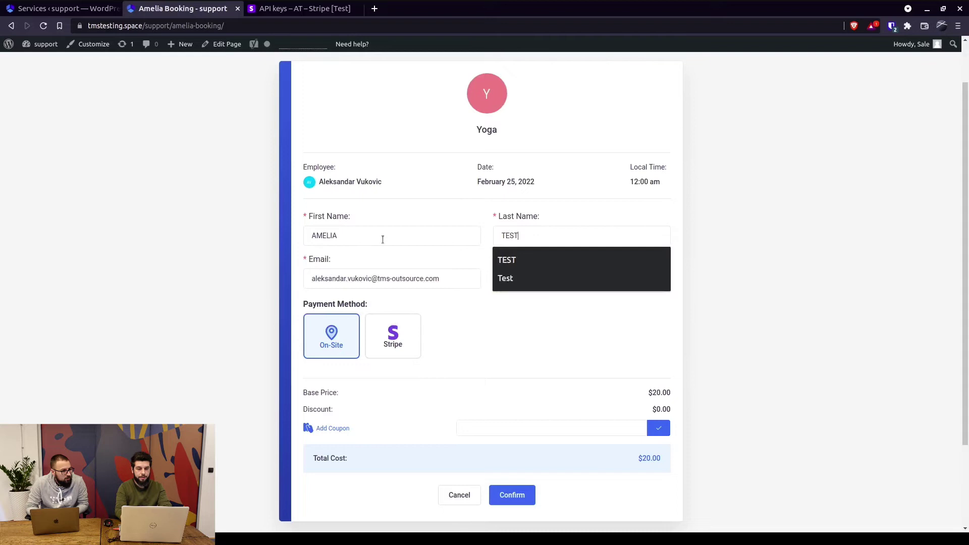
pyautogui.press('Tab')
pyautogui.write('wpa')
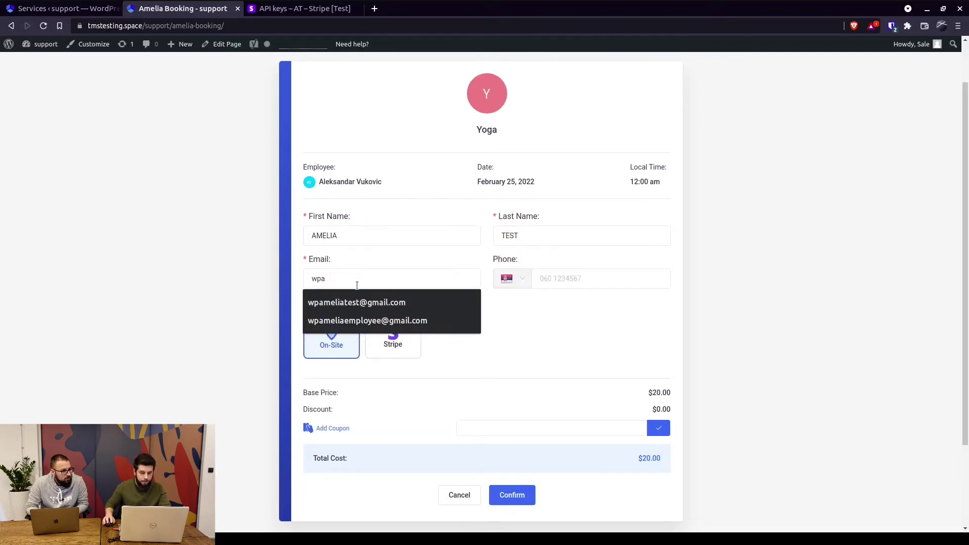
pyautogui.click(372, 304)
pyautogui.click(392, 344)
pyautogui.scroll(-3, 364, 287)
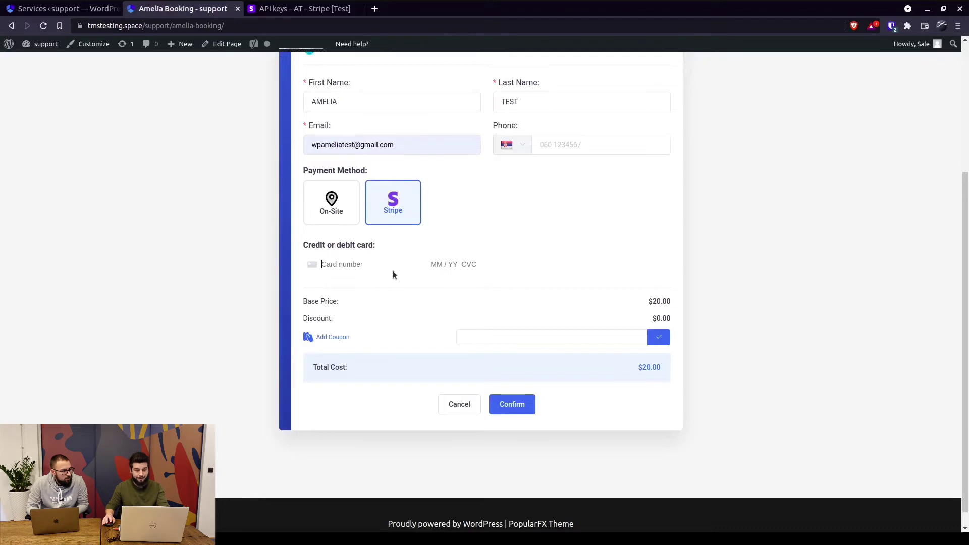
pyautogui.write('4')
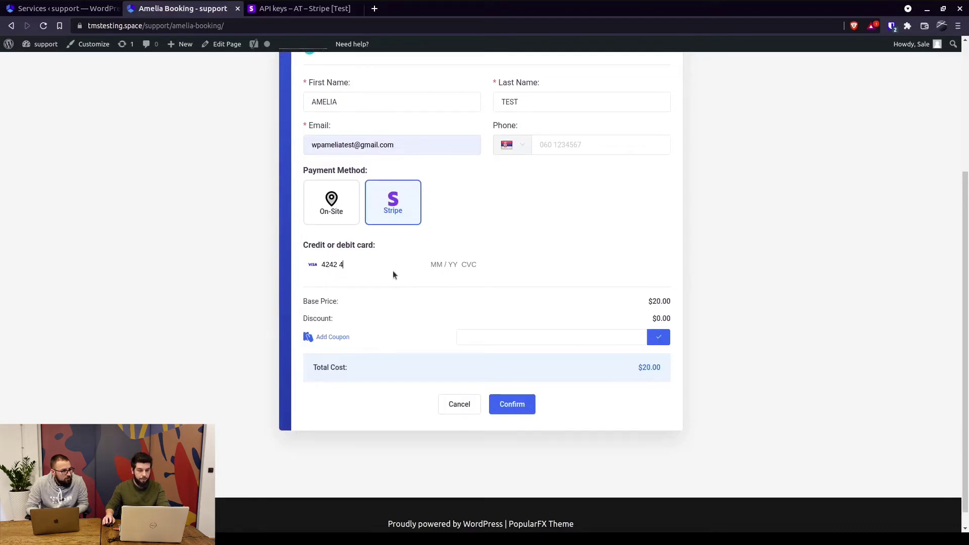
pyautogui.write('24242424242424211 /23')
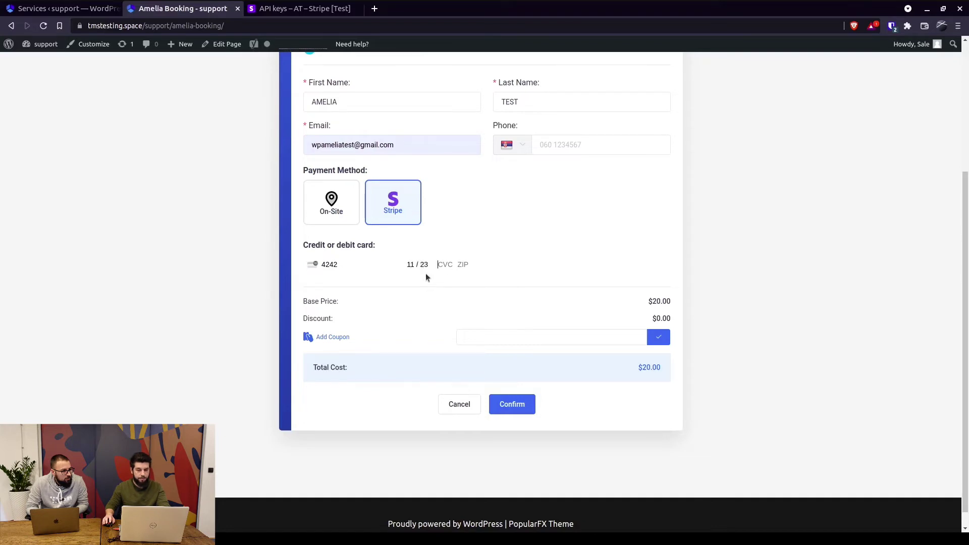
pyautogui.write('11111111')
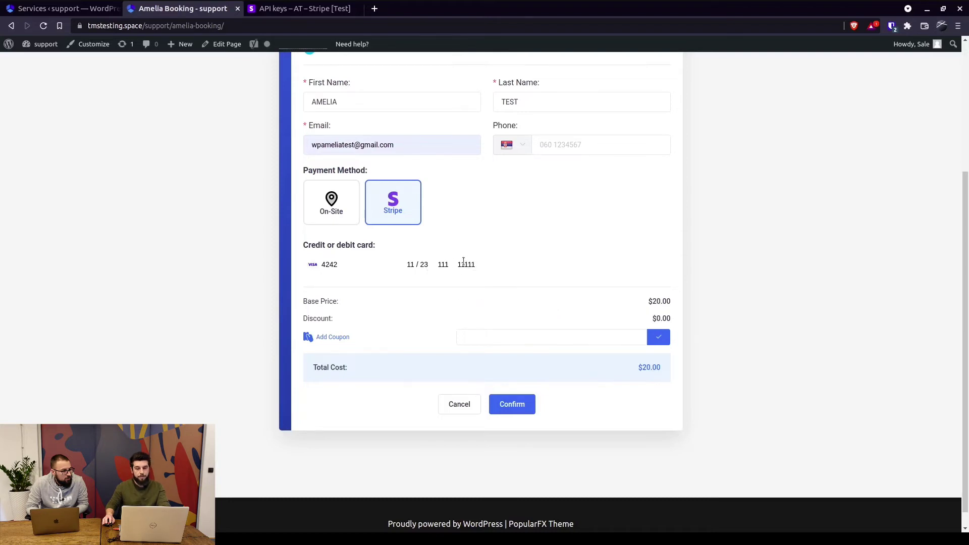
pyautogui.doubleClick(464, 262)
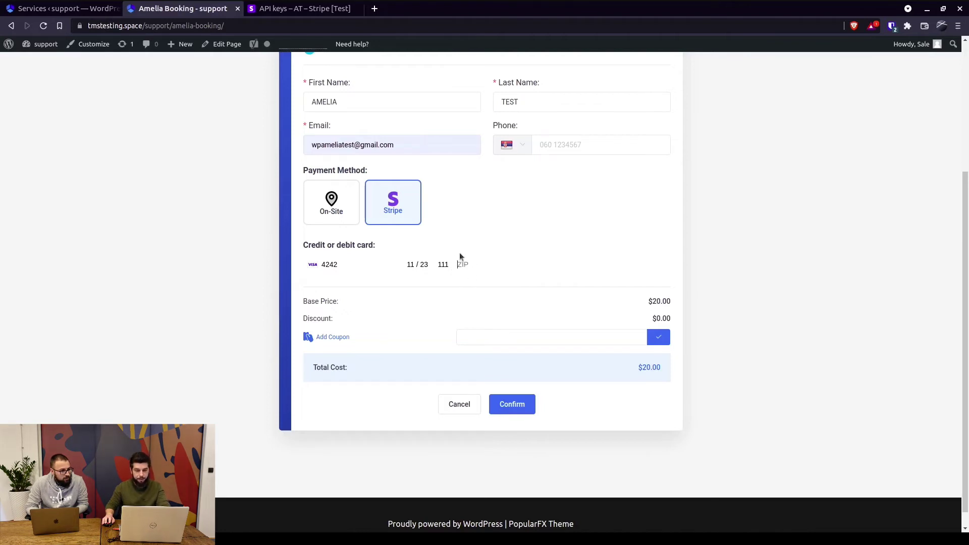
pyautogui.scroll(3, 485, 354)
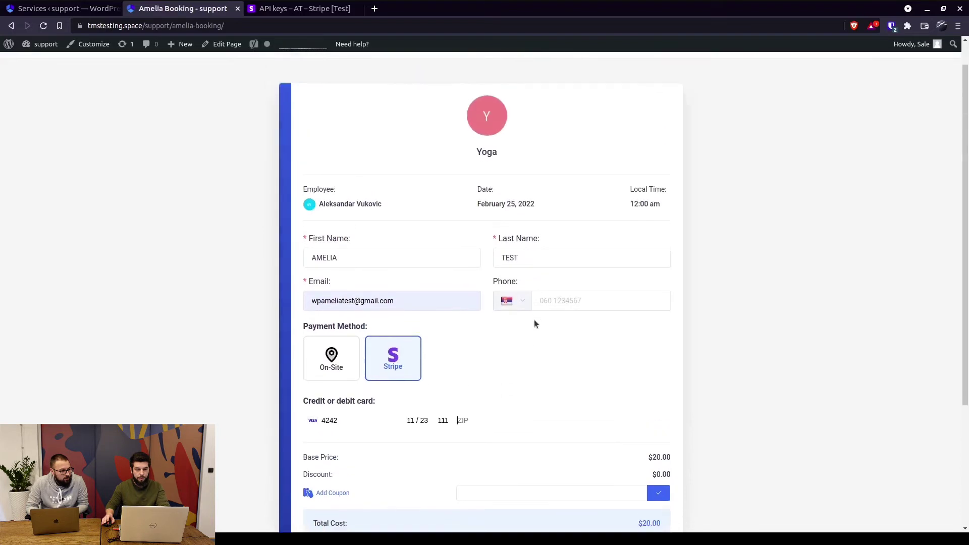
pyautogui.scroll(-3, 534, 324)
pyautogui.scroll(1, 494, 351)
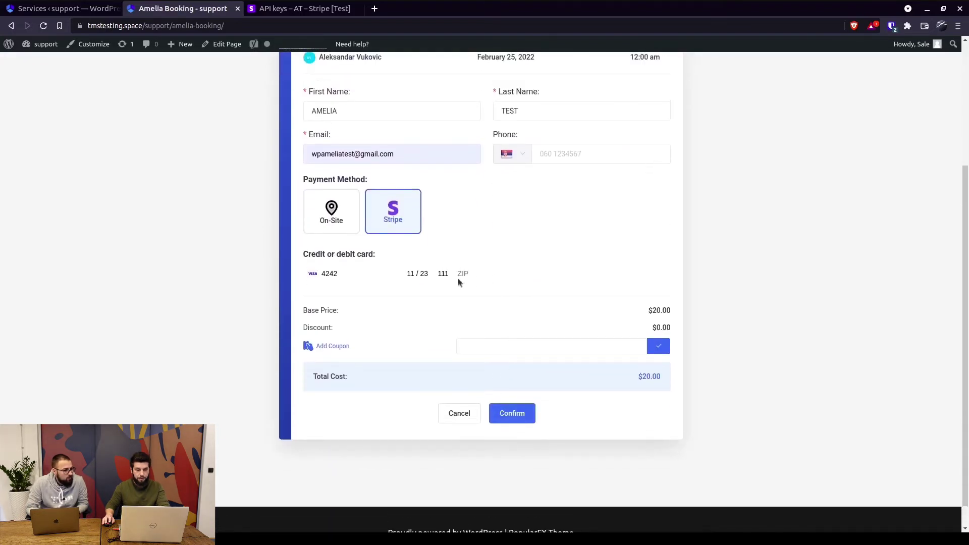
# After a failed confirm, add ZIP code 11111 to the card and resubmit the Yoga booking.
pyautogui.click(523, 417)
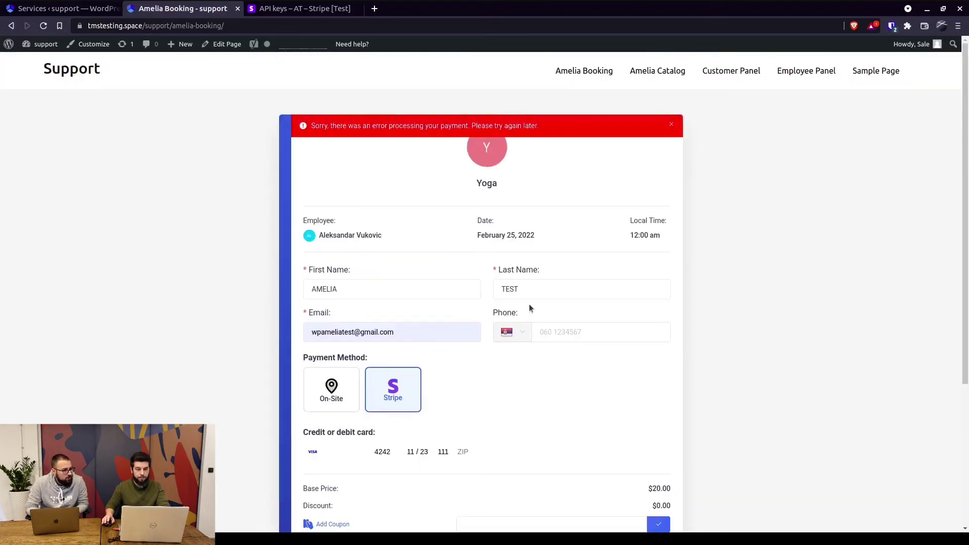
pyautogui.scroll(-3, 468, 152)
pyautogui.click(465, 345)
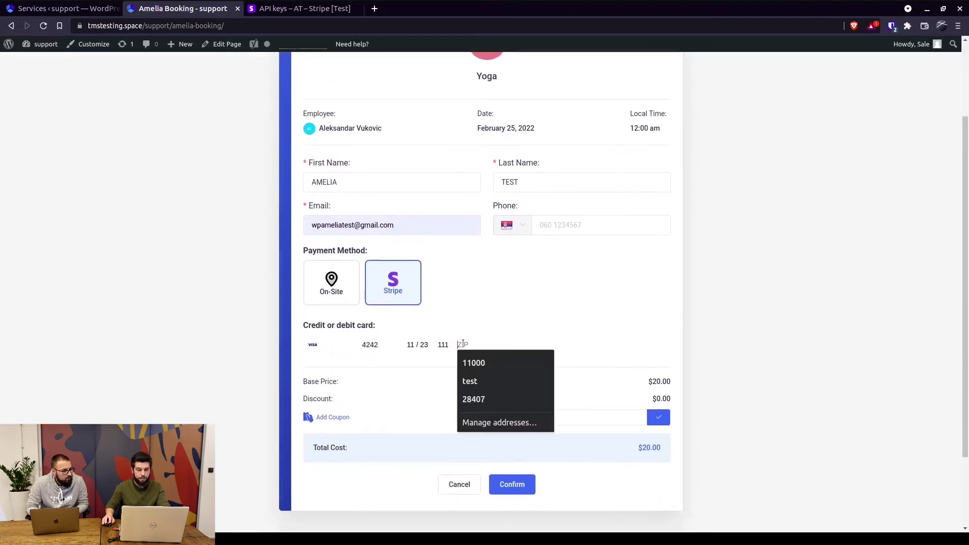
pyautogui.write('11111')
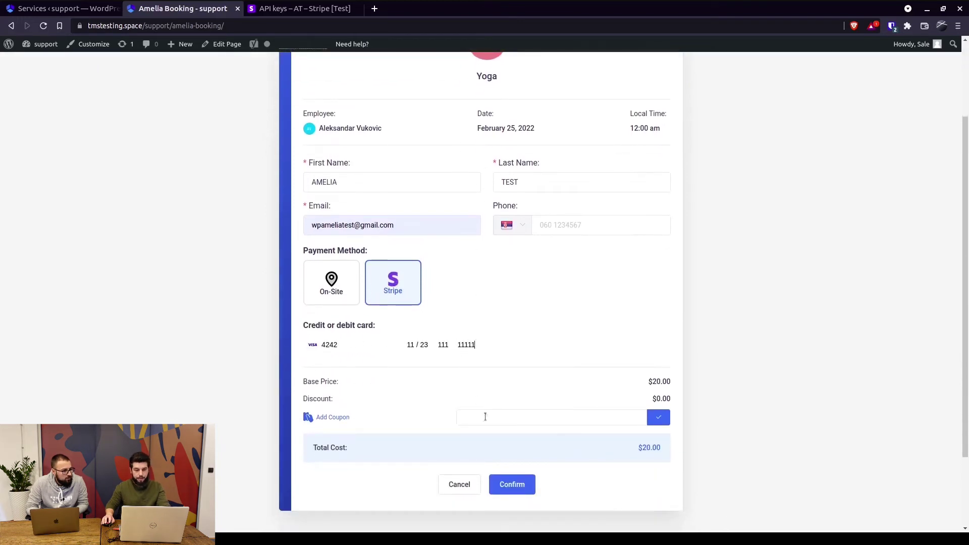
pyautogui.click(513, 484)
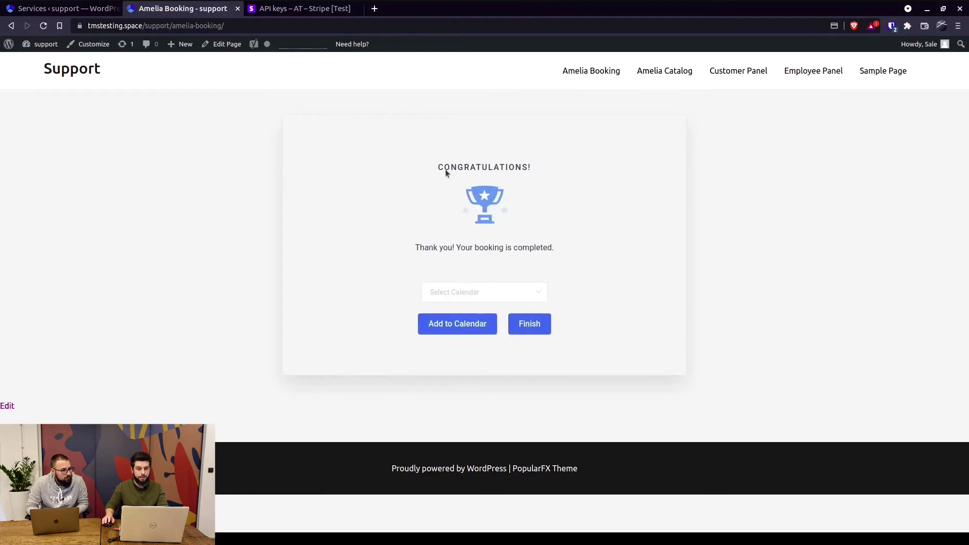
# Back in Stripe, show the test-mode Payments list with the new $20.00 succeeded payment.
pyautogui.click(306, 9)
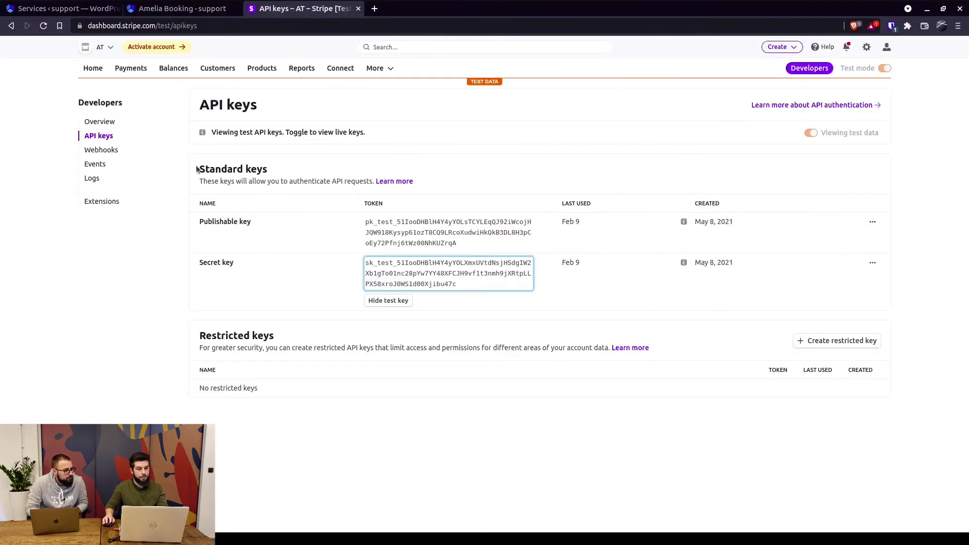
pyautogui.click(130, 69)
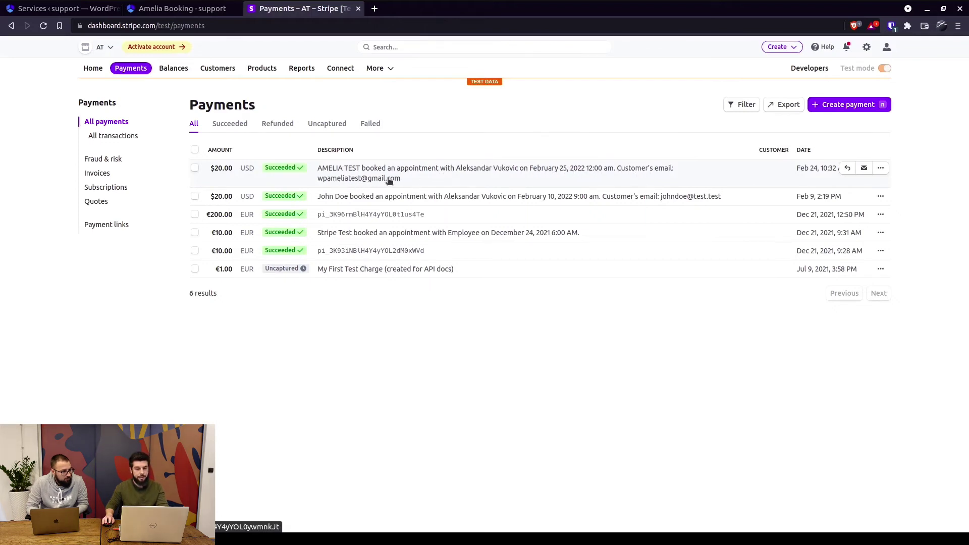
# Open the $20.00 payment and review its details: succeeded, 4242 Visa, postal code 11111.
pyautogui.click(438, 186)
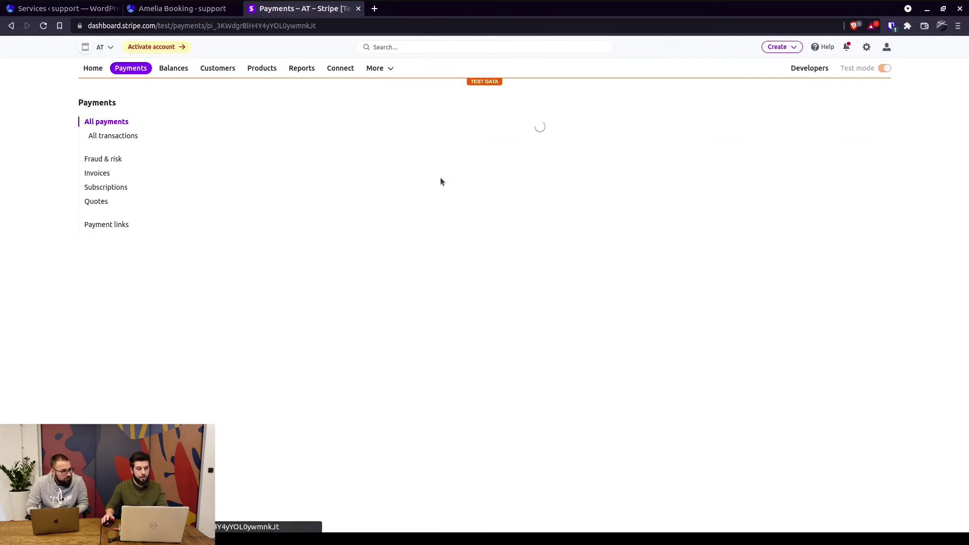
pyautogui.scroll(-3, 438, 198)
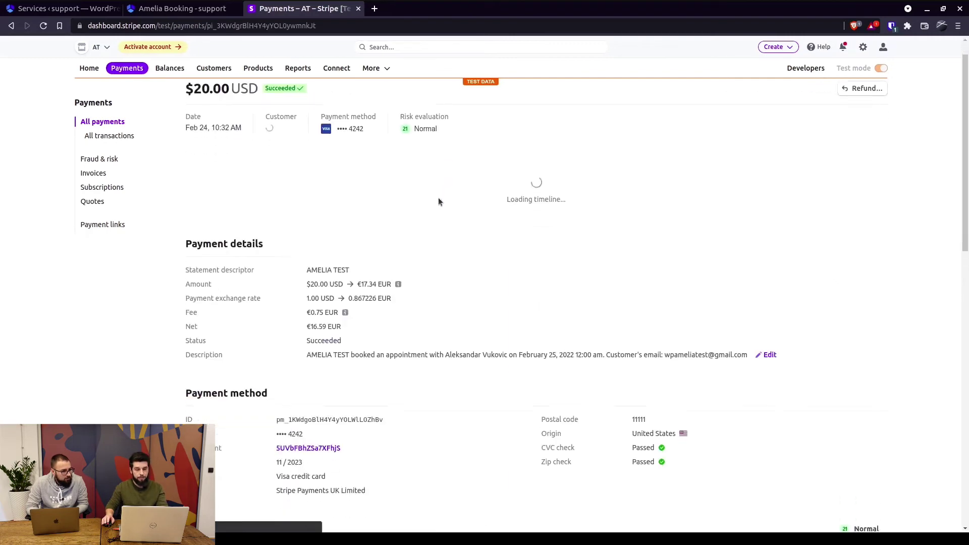
pyautogui.scroll(-10, 439, 201)
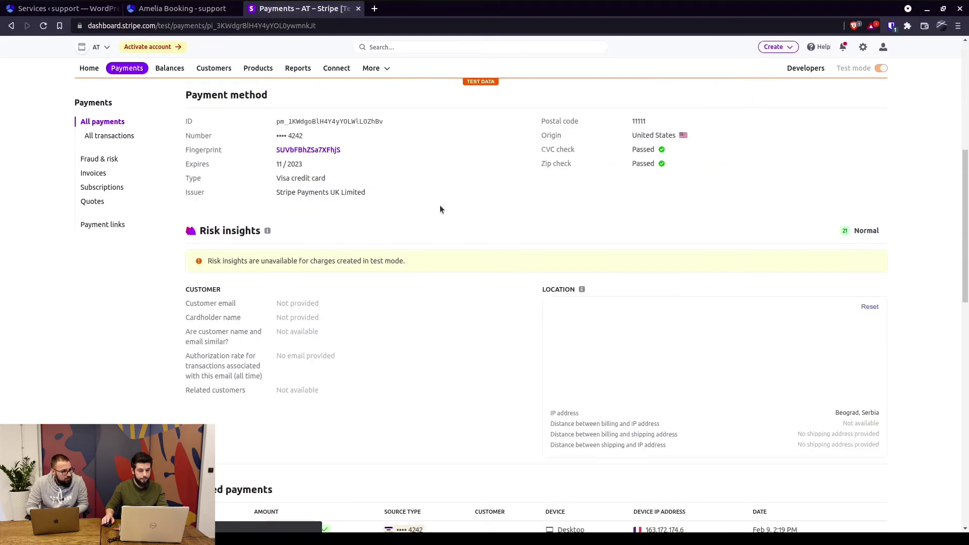
pyautogui.scroll(-3, 440, 203)
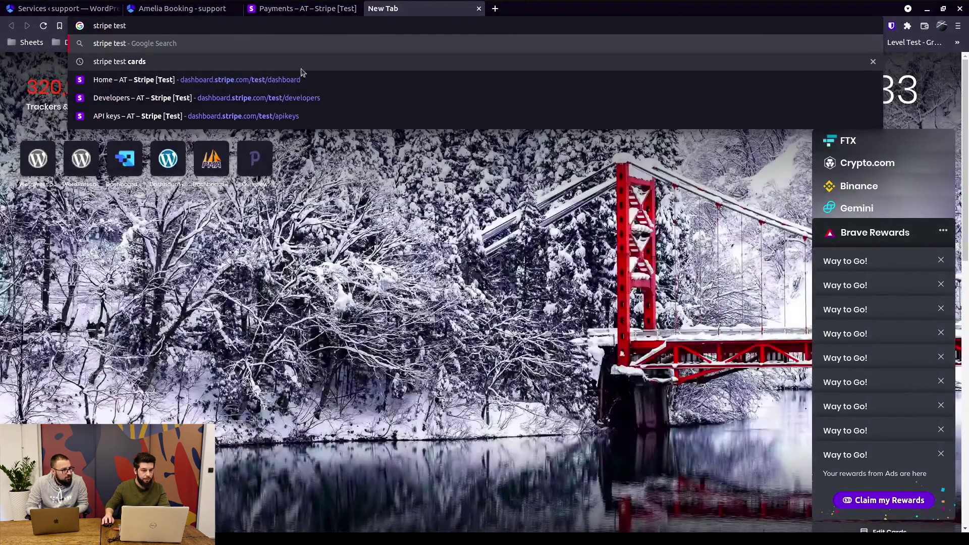
# Search Google for 'stripe test cards' and open 'Test your integration | Stripe Documentation'.
pyautogui.click(176, 61)
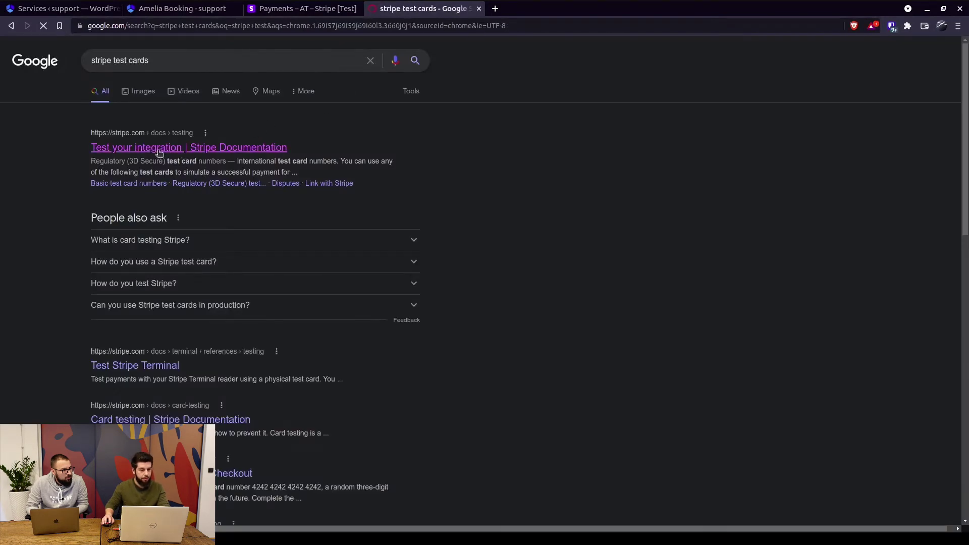
pyautogui.click(159, 152)
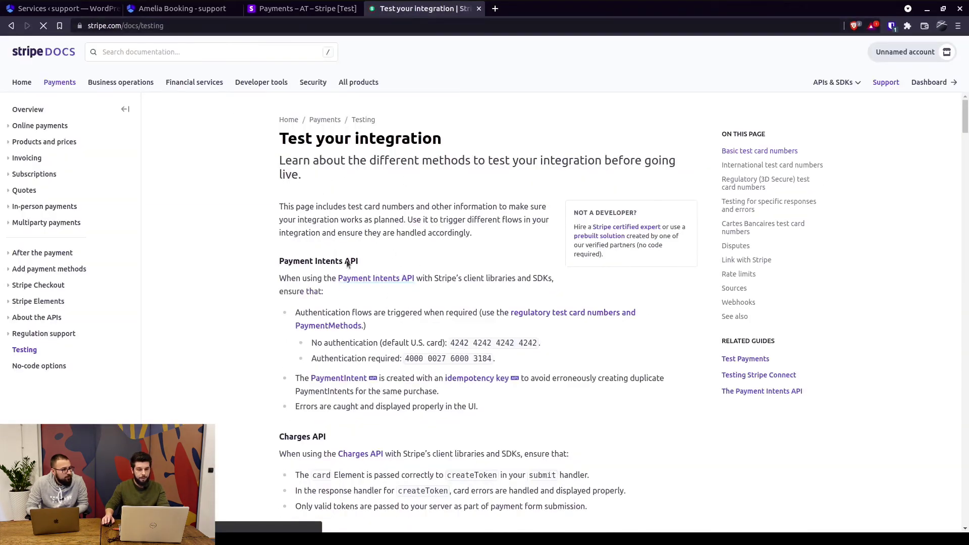
# Look over the Basic test card numbers table, then return to the WordPress Services tab.
pyautogui.scroll(-5, 378, 335)
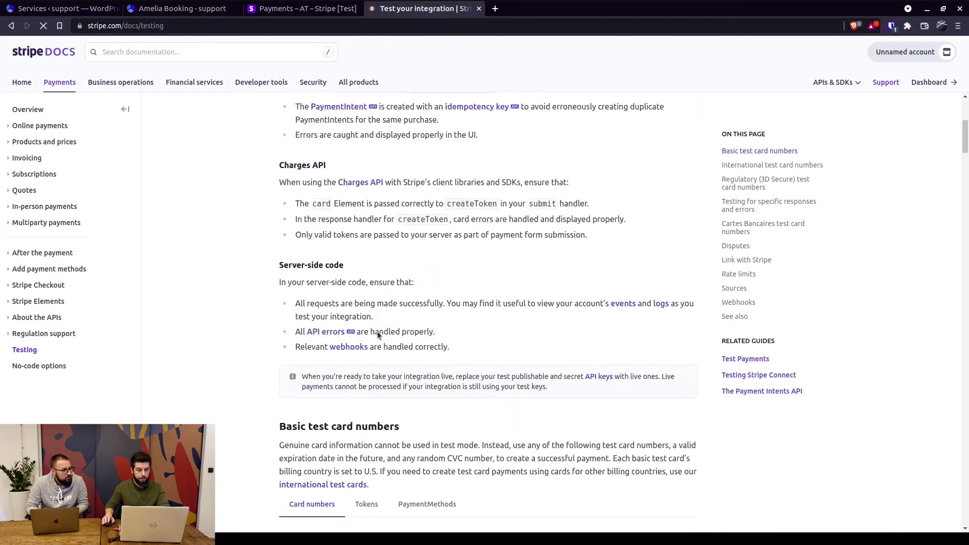
pyautogui.scroll(-6, 378, 335)
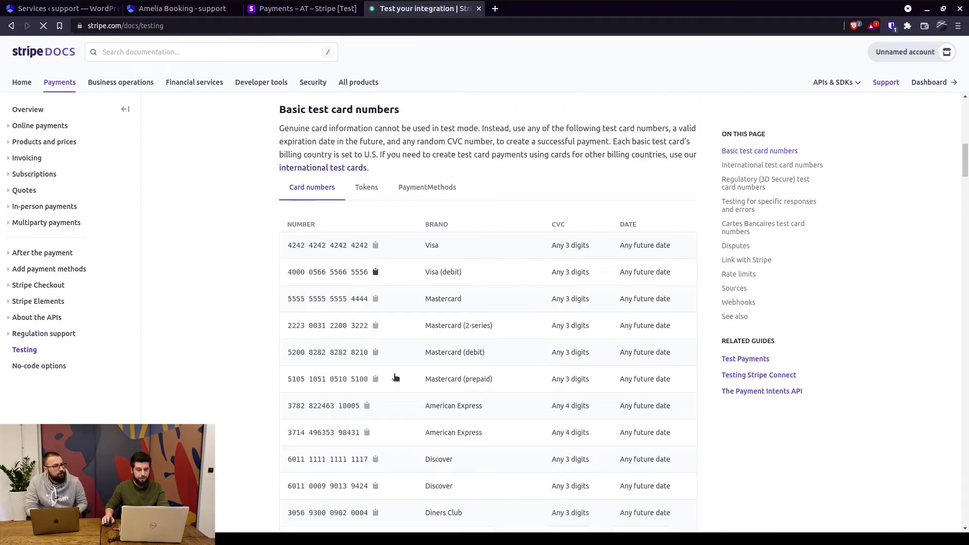
pyautogui.scroll(-1, 402, 303)
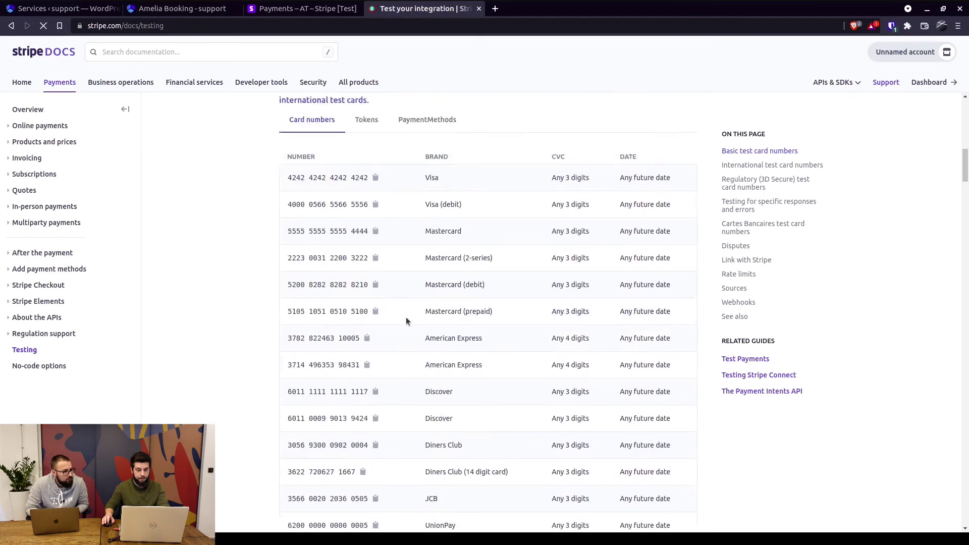
pyautogui.scroll(8, 406, 321)
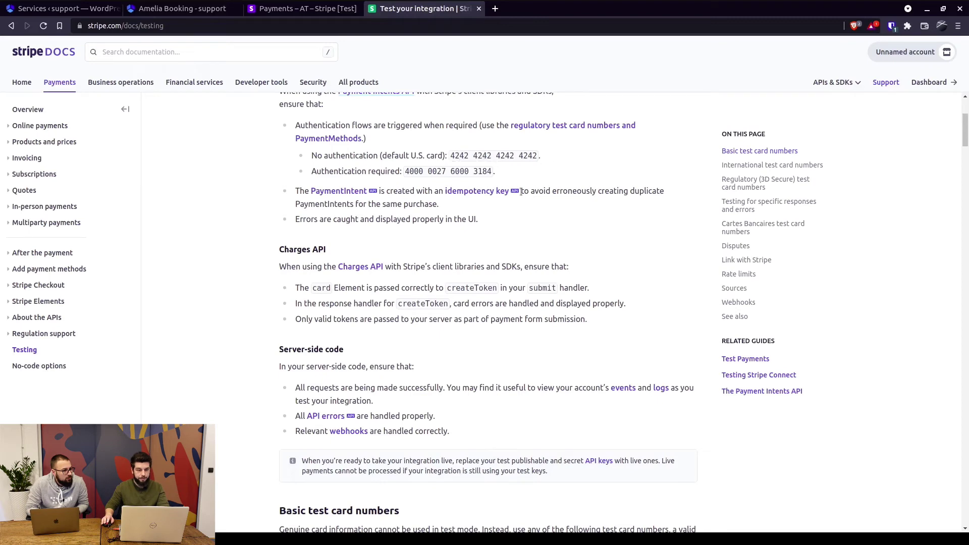
pyautogui.scroll(-7, 521, 192)
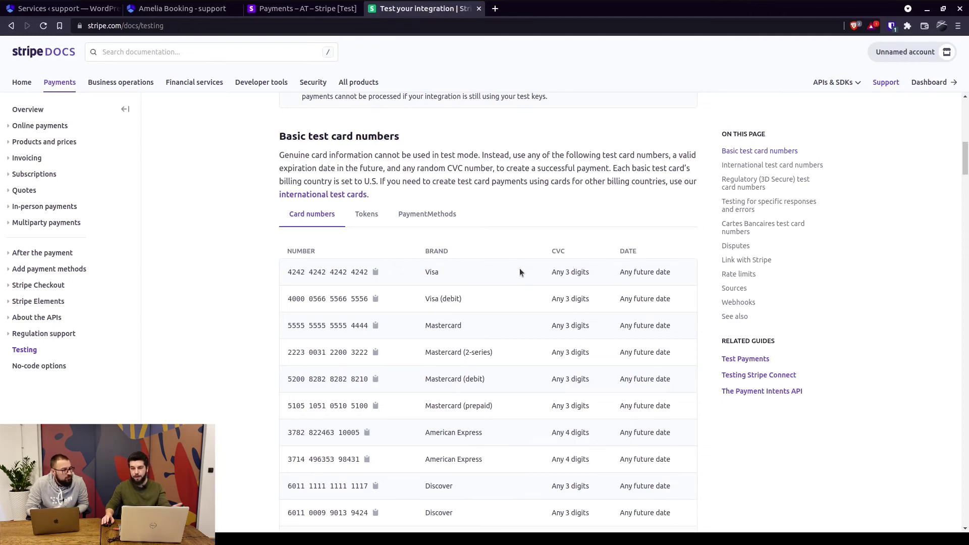
pyautogui.scroll(1, 517, 269)
pyautogui.scroll(2, 516, 269)
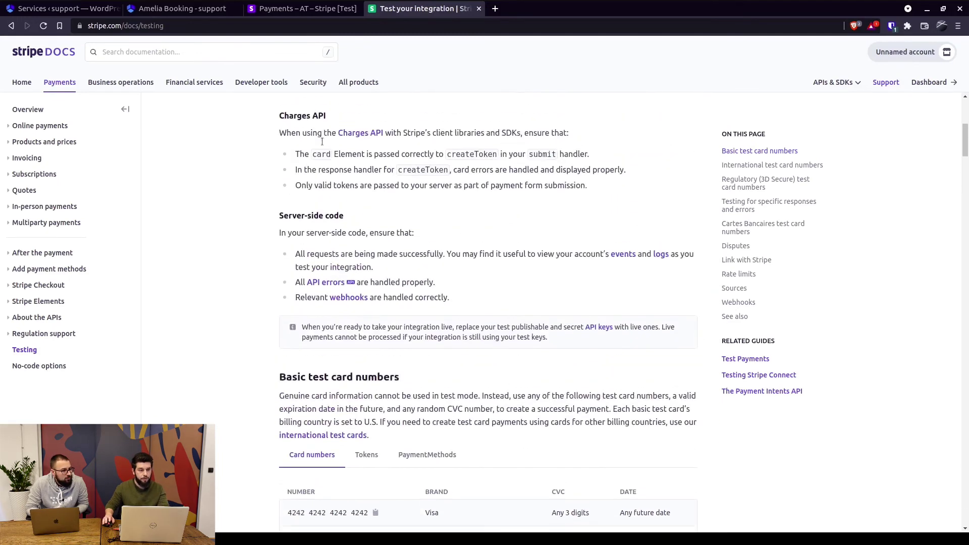
pyautogui.click(63, 8)
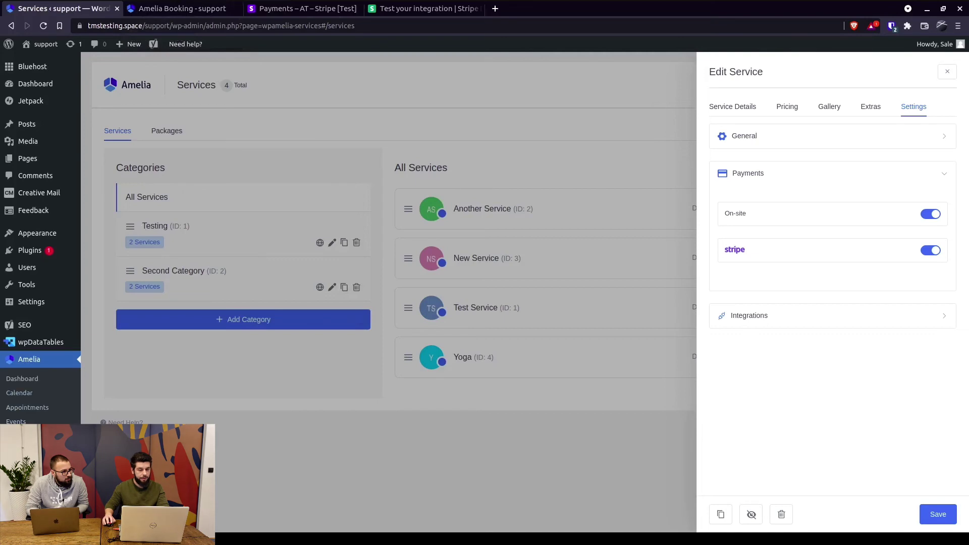
# Close the Edit Service panel with Escape.
pyautogui.press('Escape')
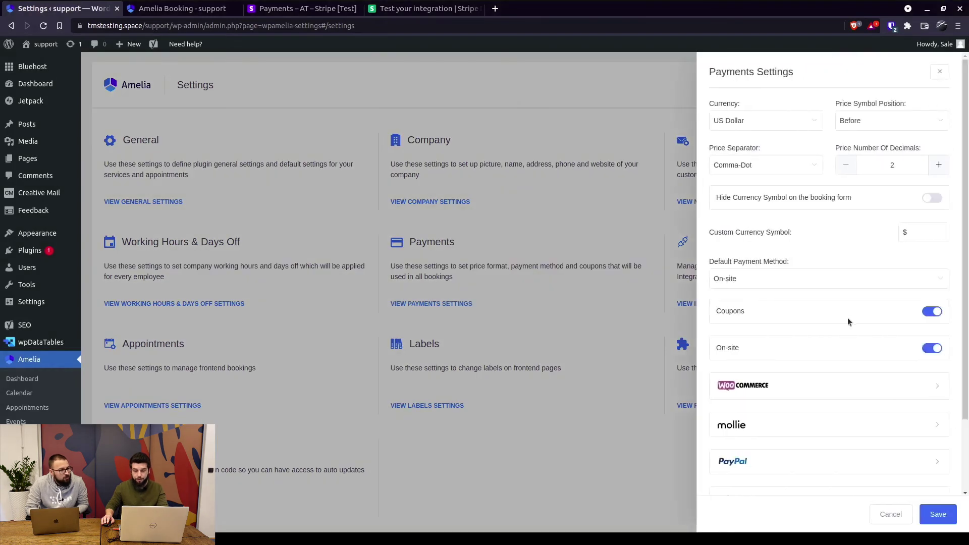
# Expand the Stripe section to check Stripe Service and Test Mode are on with test keys.
pyautogui.scroll(-3, 848, 318)
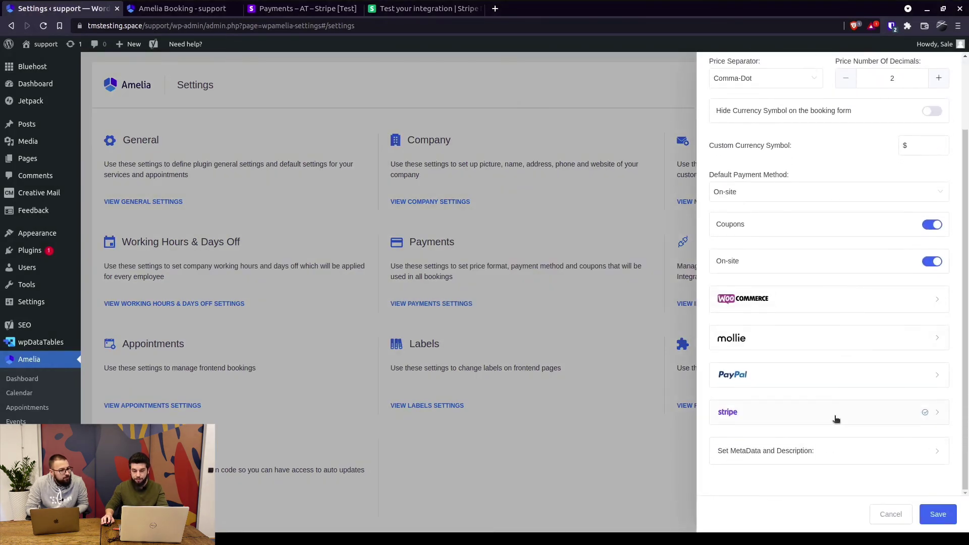
pyautogui.click(837, 415)
pyautogui.scroll(-3, 818, 389)
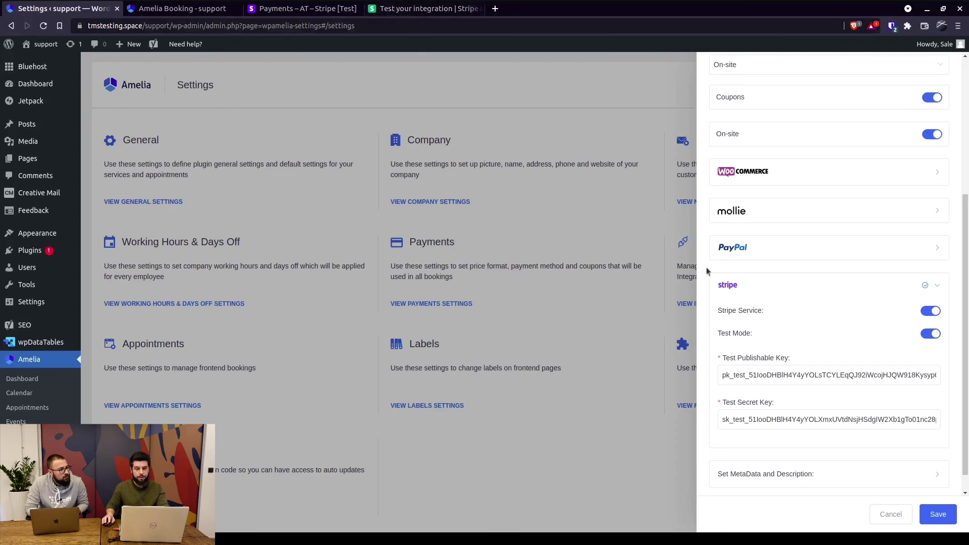
pyautogui.scroll(5, 754, 283)
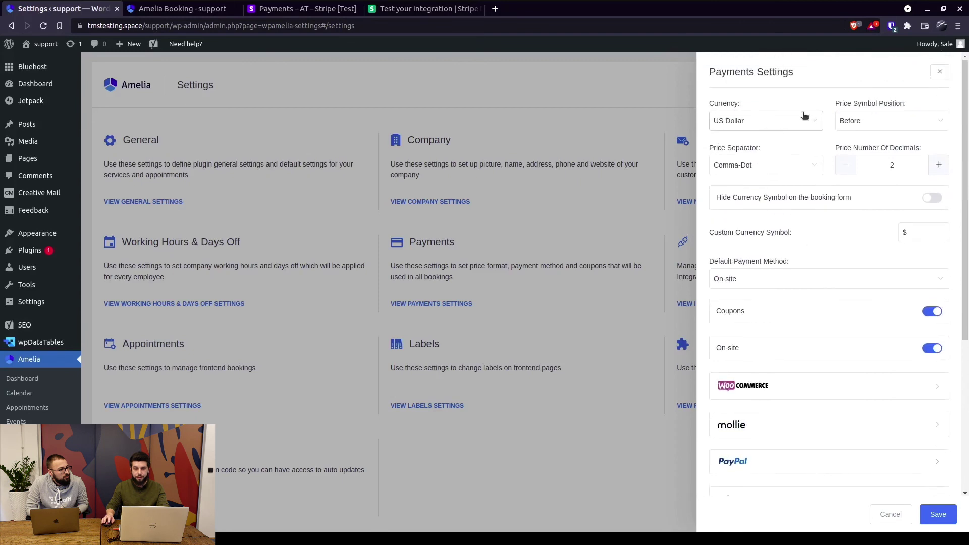